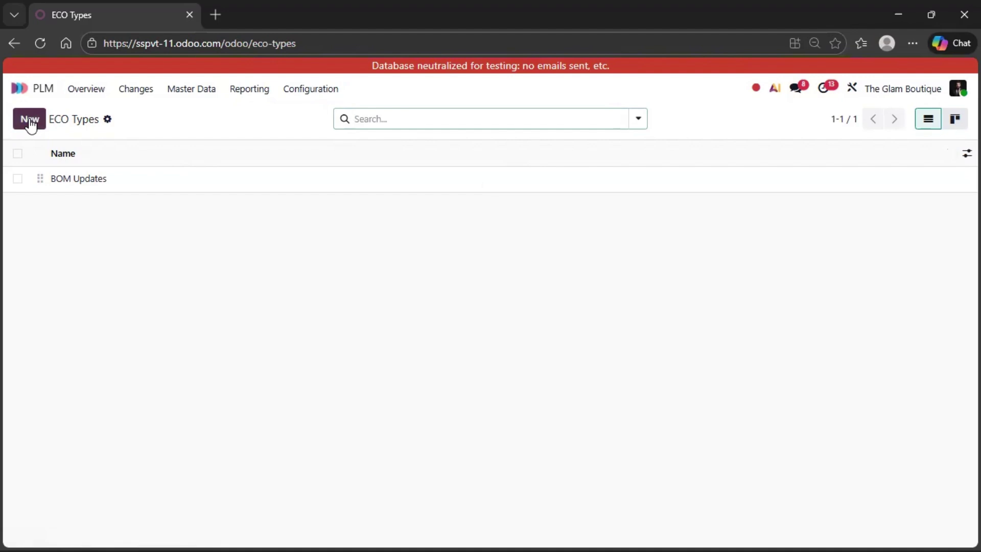
# - Create and save a new ECO type named "Product Update"
pyautogui.click(30, 119)
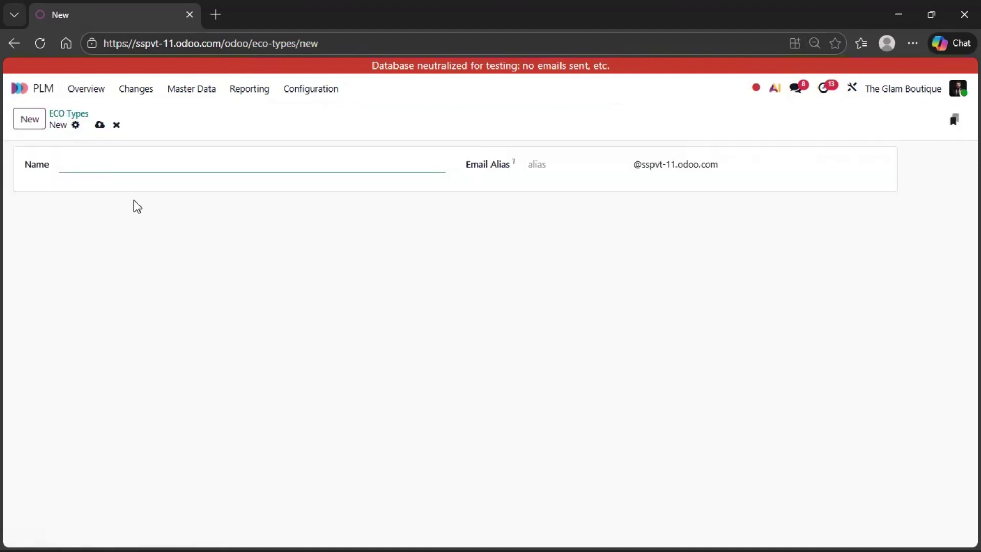
pyautogui.write('E')
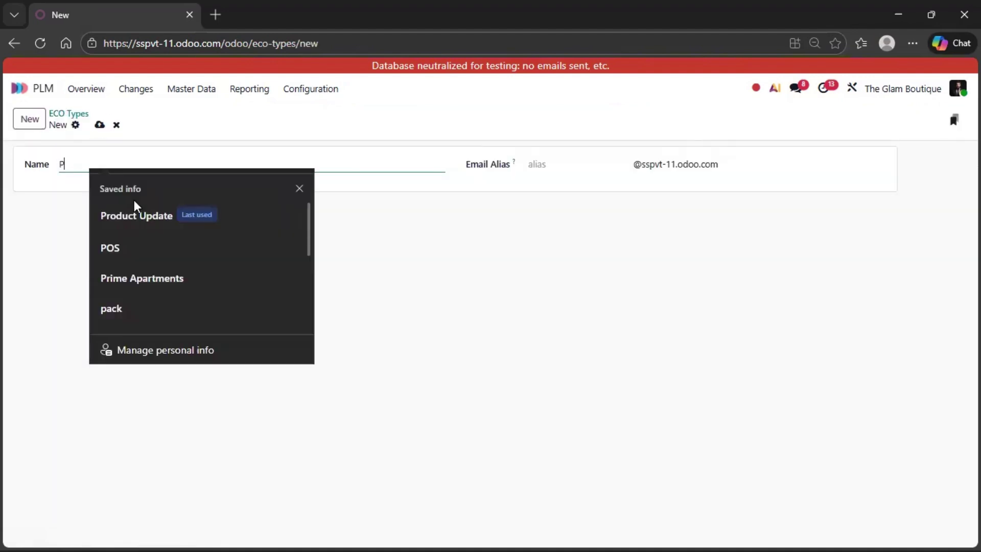
pyautogui.press('BackSpace')
pyautogui.write('Pro')
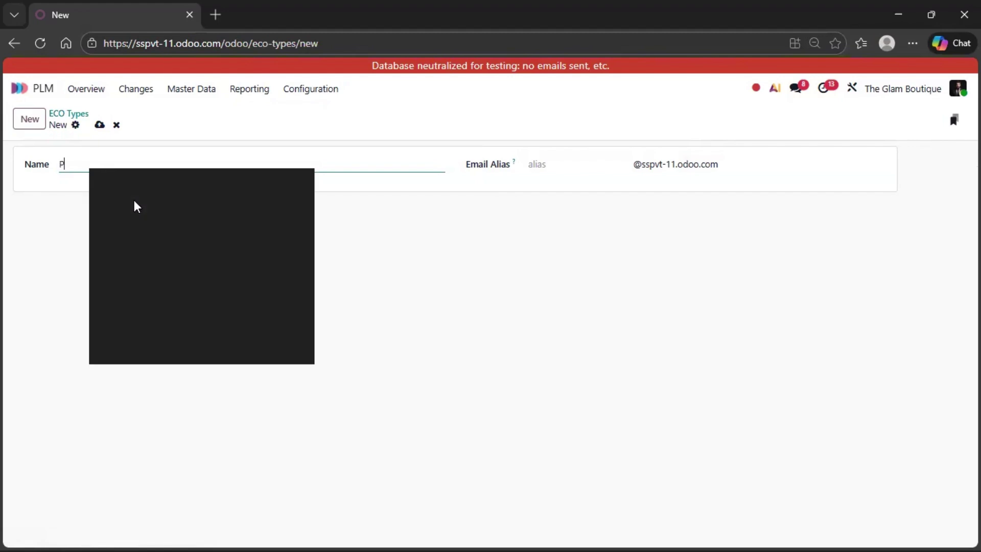
pyautogui.write('d')
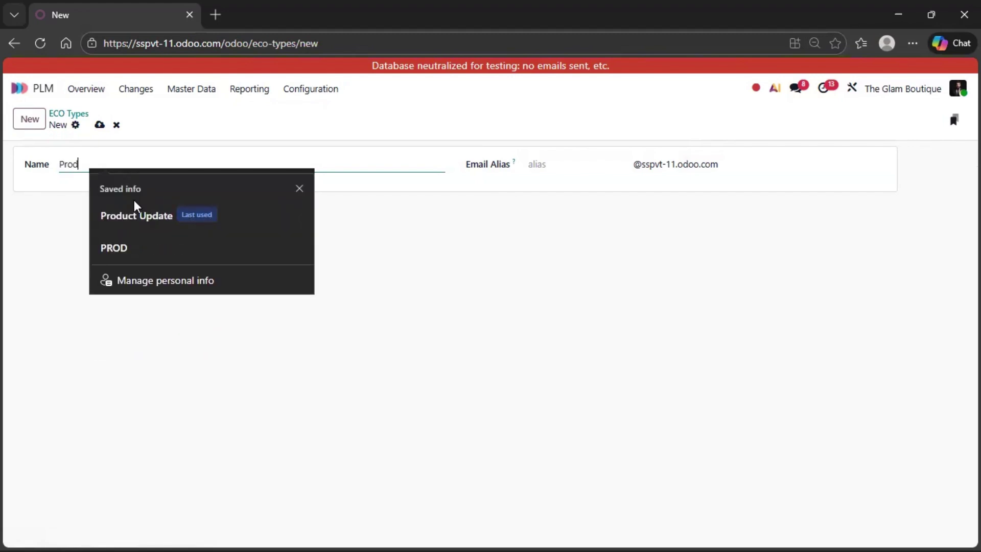
pyautogui.write('uct')
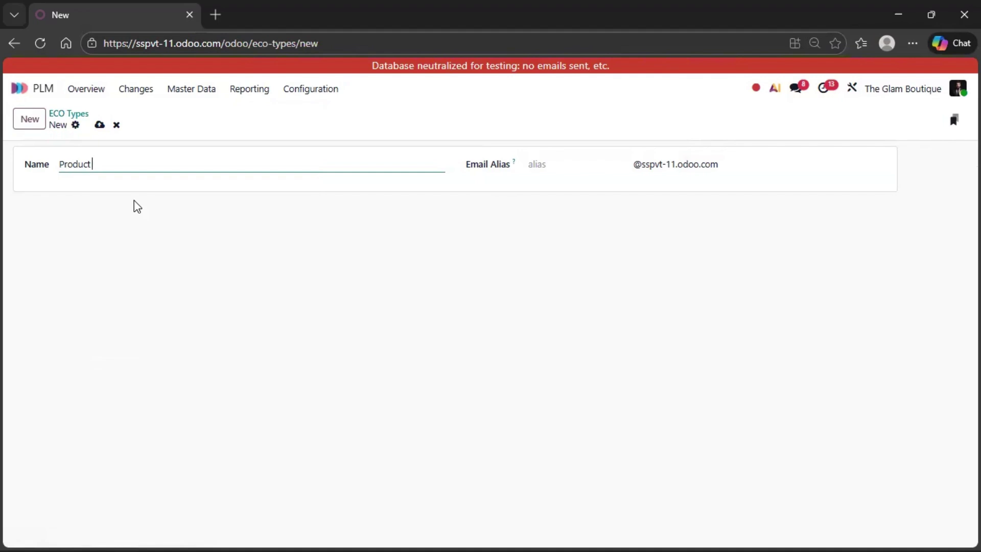
pyautogui.write(' Update')
pyautogui.click(100, 126)
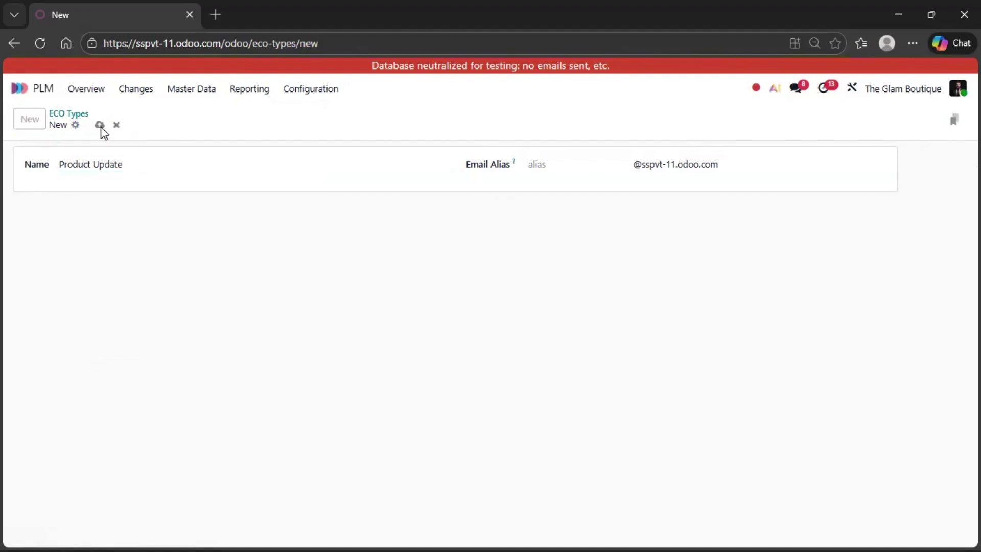
# - Open the Product Update engineering changes from the PLM overview and add the stages NEW, IN PROGRESS, APPROVAL and EFFECTIVE
pyautogui.click(95, 94)
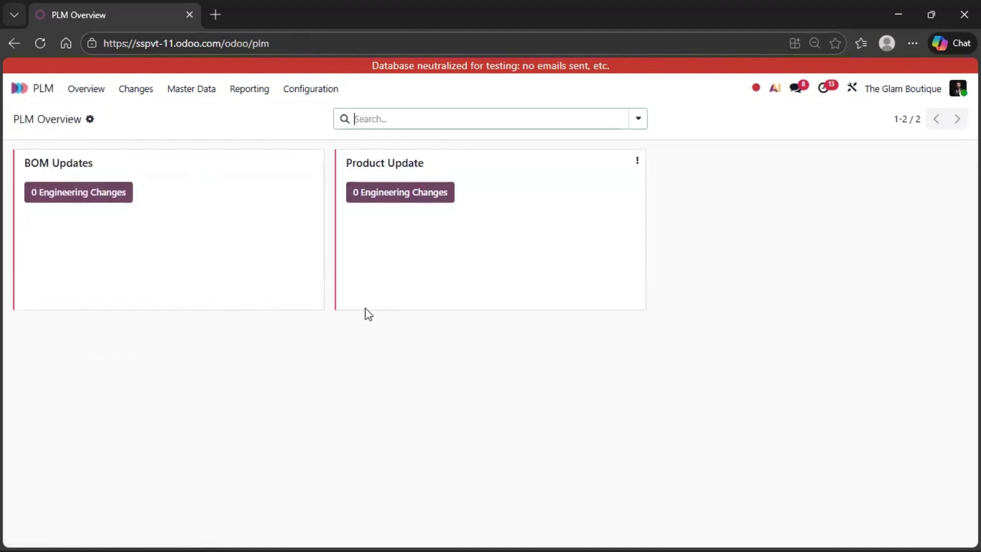
pyautogui.click(420, 199)
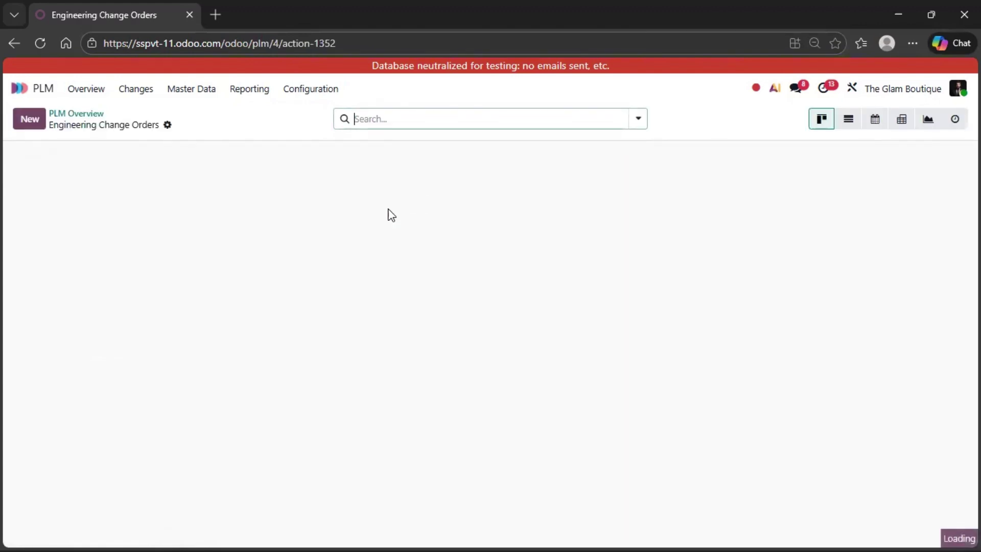
pyautogui.write('NEW')
pyautogui.click(176, 166)
pyautogui.write('IN PROGRESS')
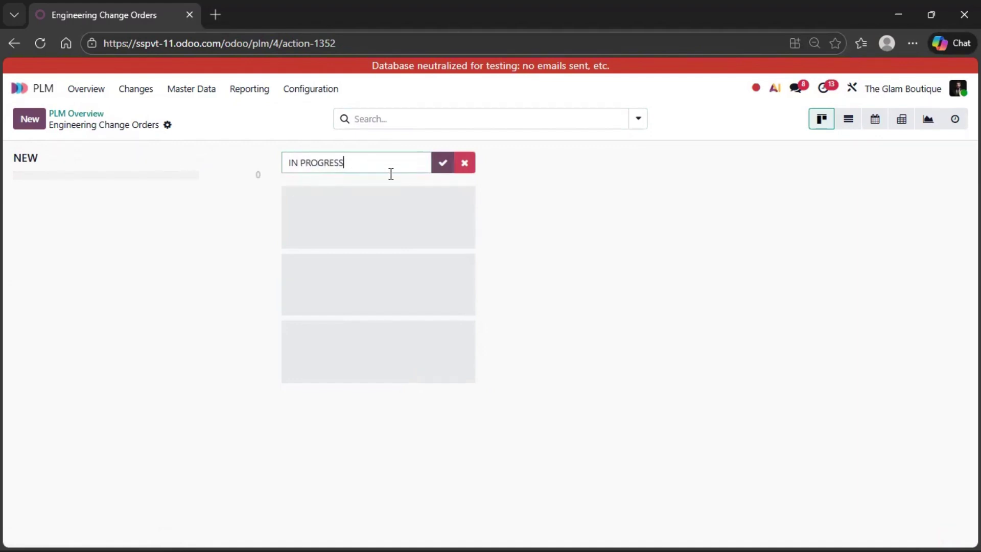
pyautogui.click(444, 165)
pyautogui.write('APPROVAL')
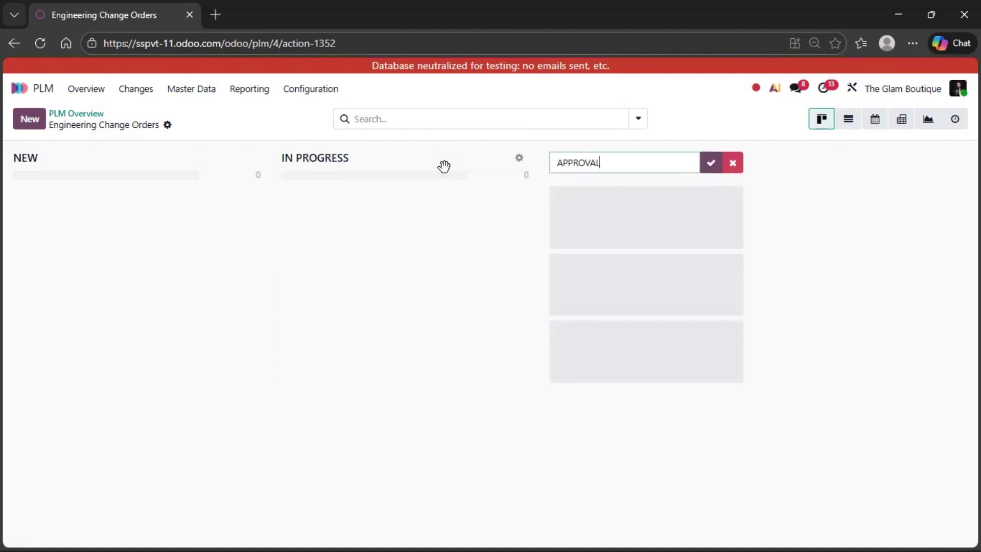
pyautogui.click(711, 164)
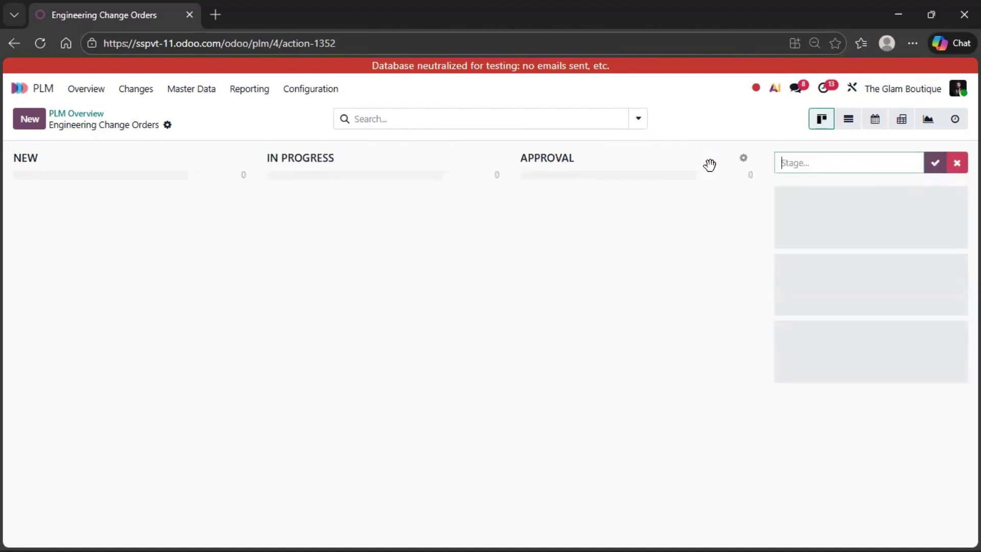
pyautogui.write('EFFECTIVE')
pyautogui.click(934, 168)
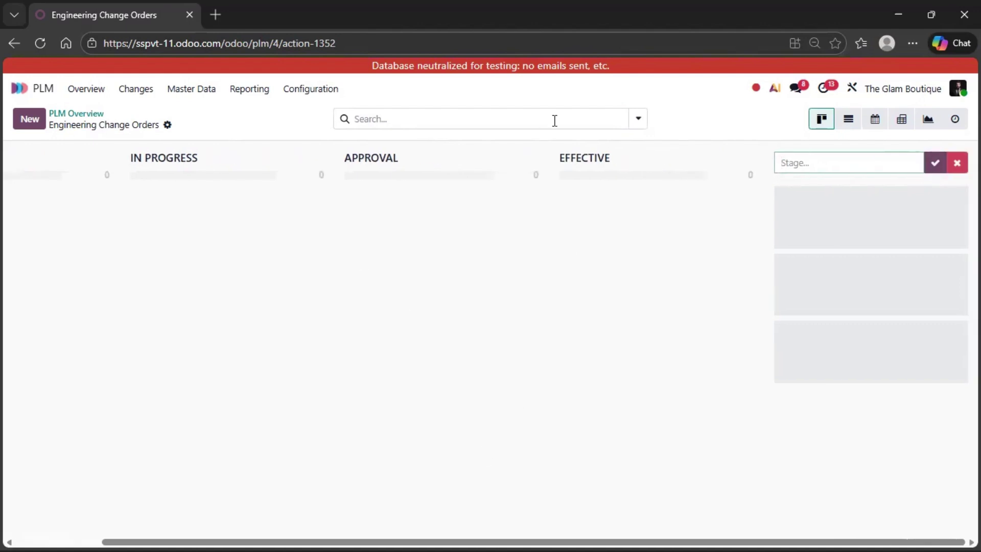
# - Edit the APPROVAL stage and add an approval line with the role "Senior Engineer"
pyautogui.click(527, 159)
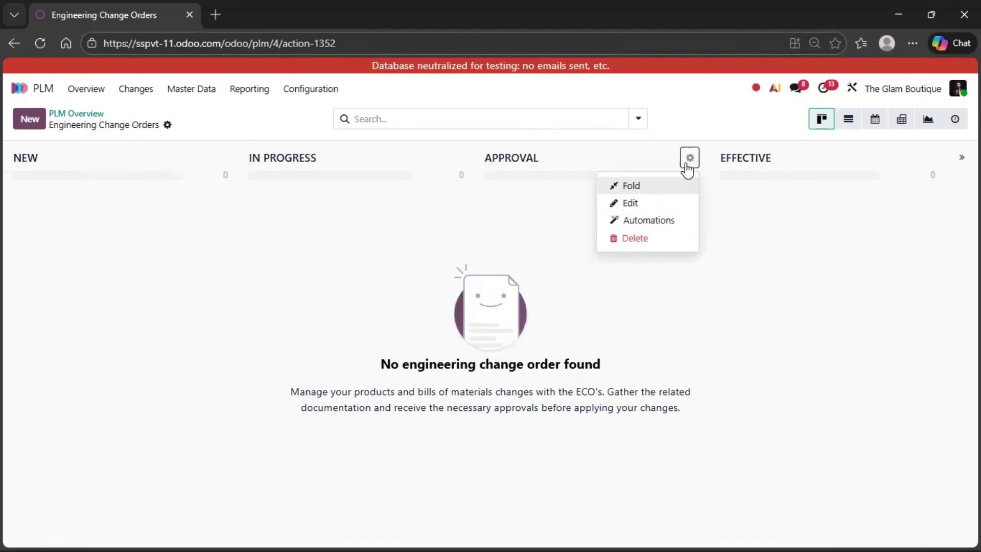
pyautogui.click(629, 203)
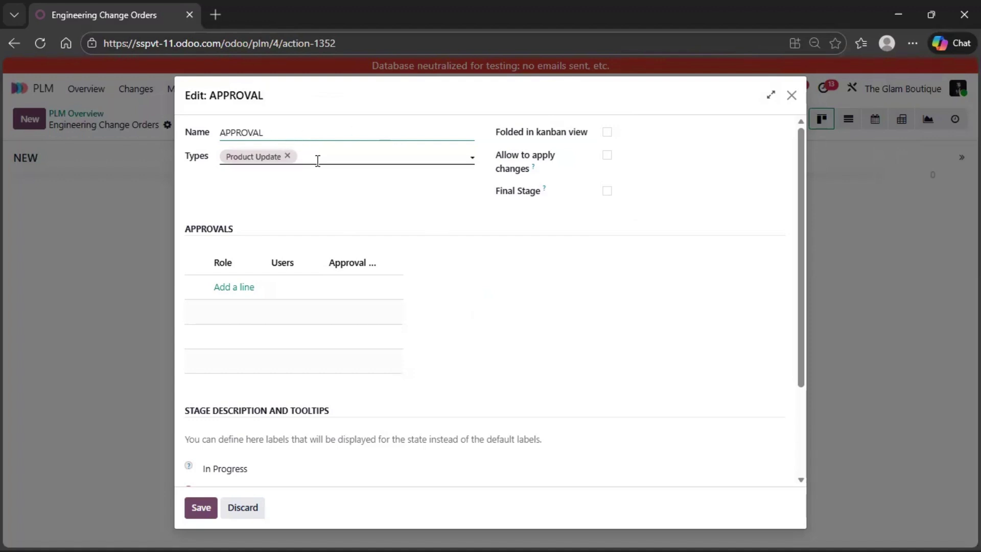
pyautogui.click(233, 288)
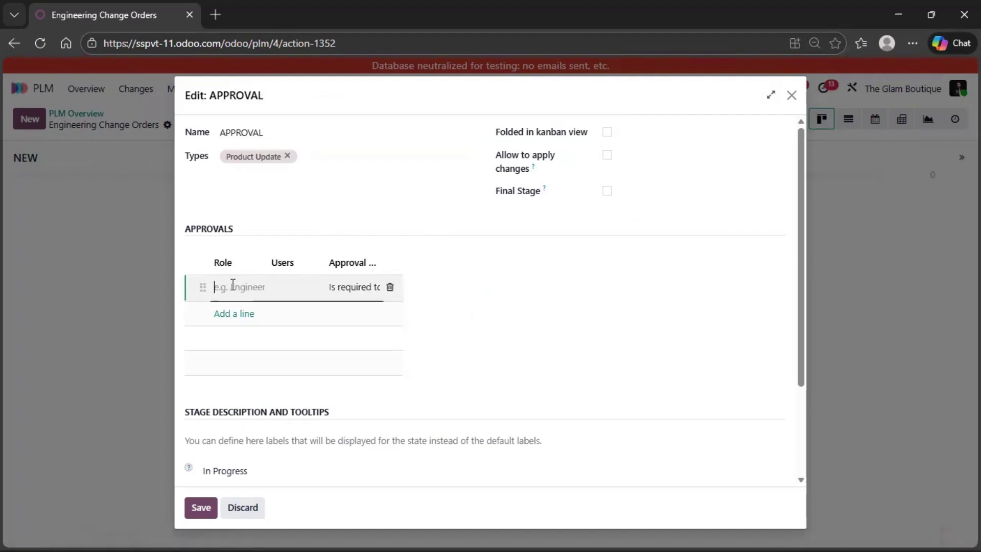
pyautogui.write('Engine')
pyautogui.press('Left')
pyautogui.press('Left')
pyautogui.press('Left')
pyautogui.press('Left')
pyautogui.press('Left')
pyautogui.press('Left')
pyautogui.write('Senior')
pyautogui.rightClick(226, 290)
pyautogui.moveTo(225, 305)
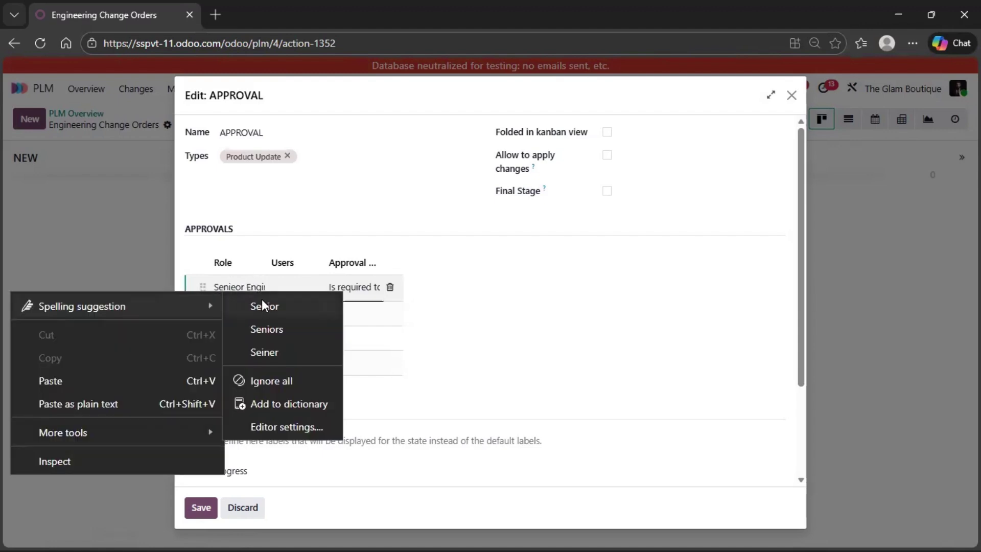
pyautogui.click(263, 301)
# - Assign a user to the Senior Engineer approval line, set its type to "Is required to approve", and save the stage
pyautogui.click(312, 289)
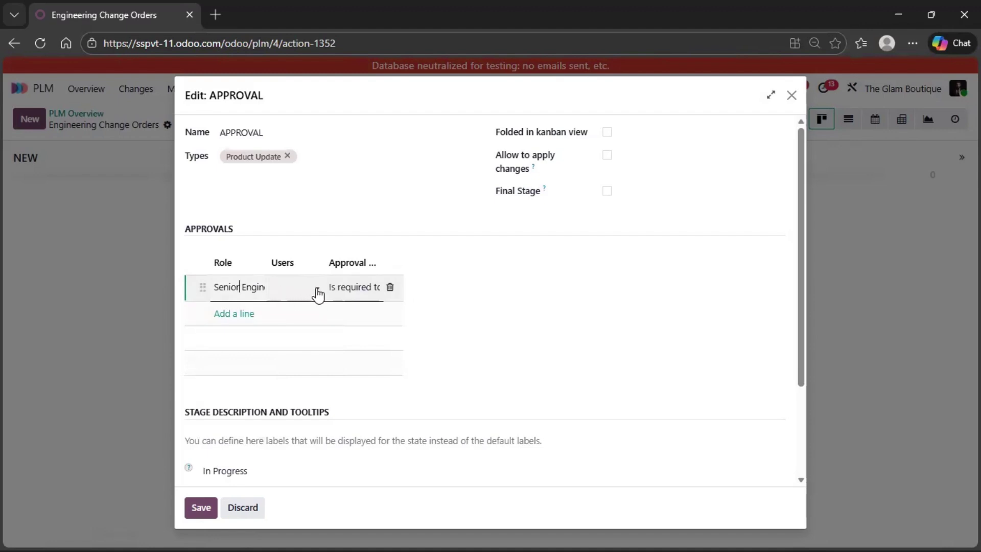
pyautogui.click(317, 308)
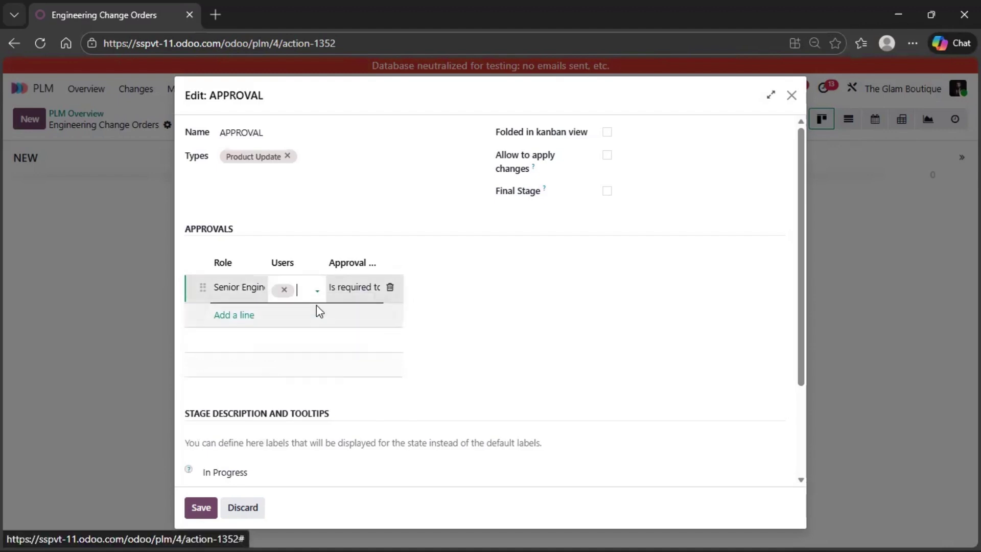
pyautogui.click(350, 284)
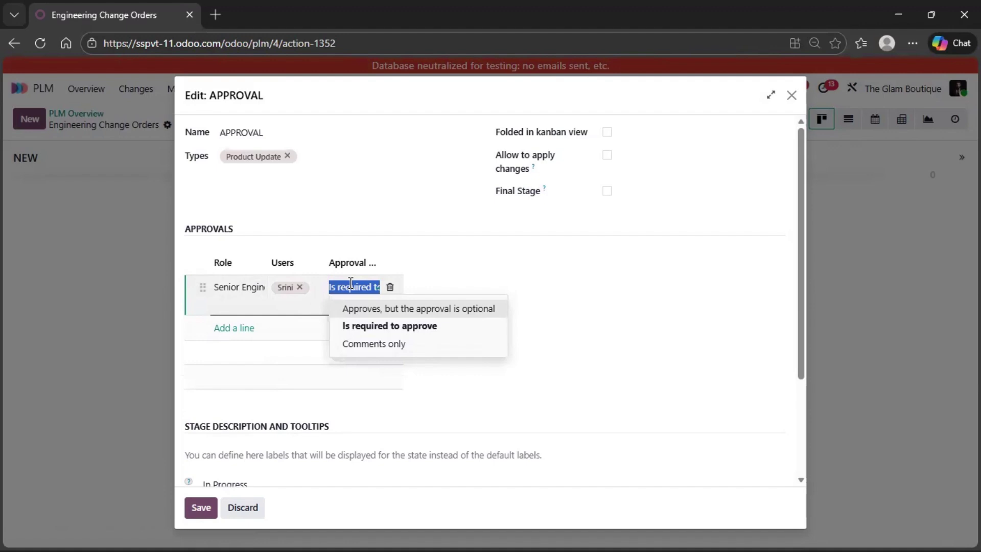
pyautogui.click(390, 329)
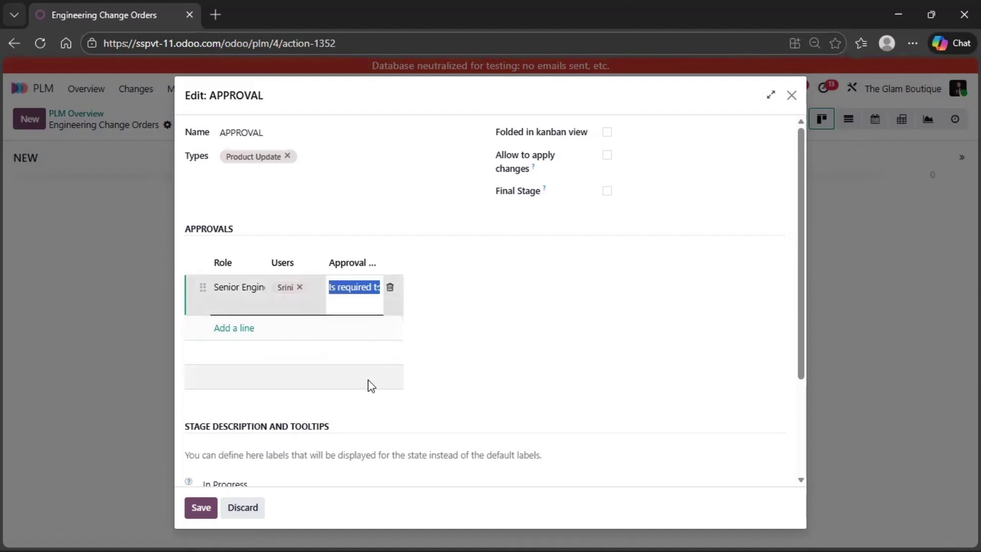
pyautogui.scroll(-1, 369, 385)
pyautogui.click(201, 507)
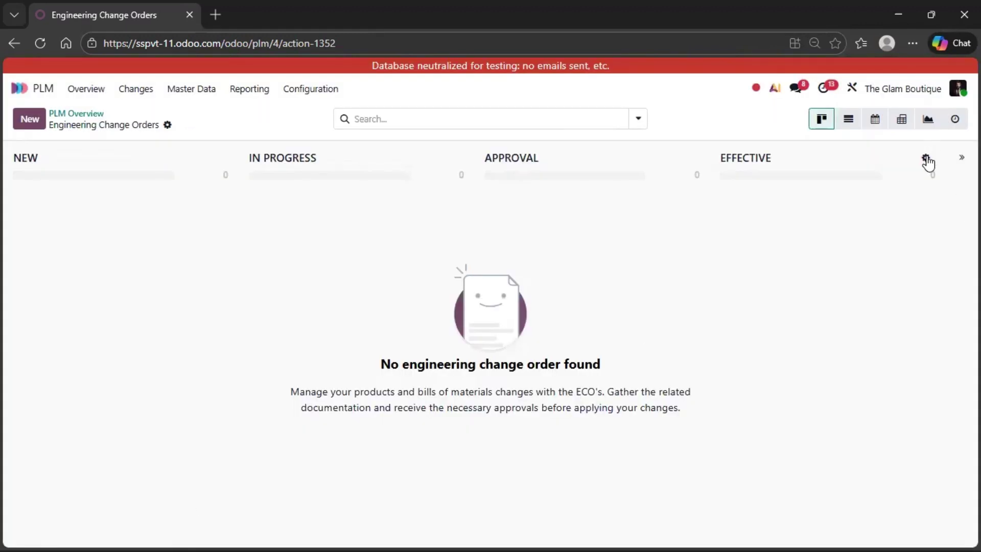
# - Enable Folded in kanban view, Allow to apply changes and Final Stage for the EFFECTIVE stage, and save it
pyautogui.click(925, 159)
pyautogui.click(888, 203)
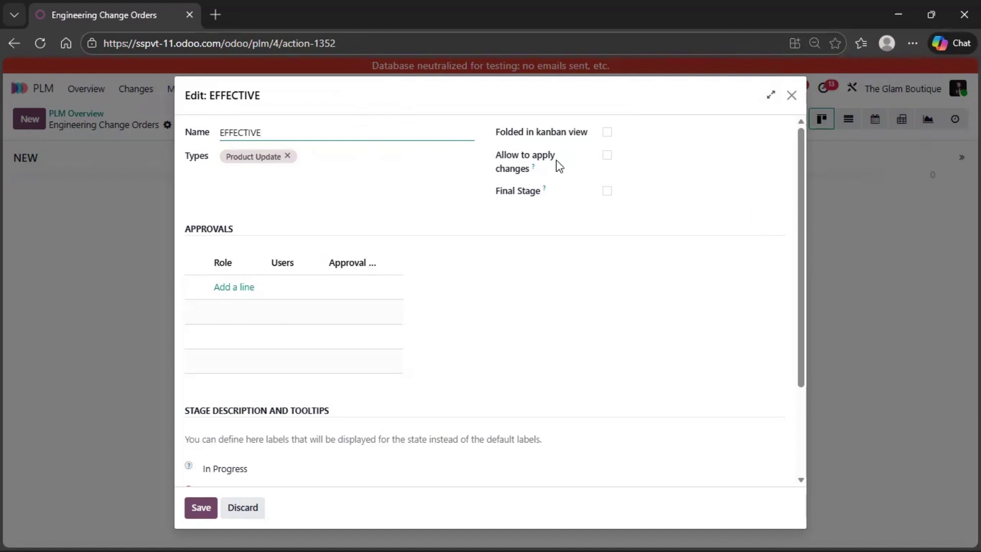
pyautogui.click(607, 133)
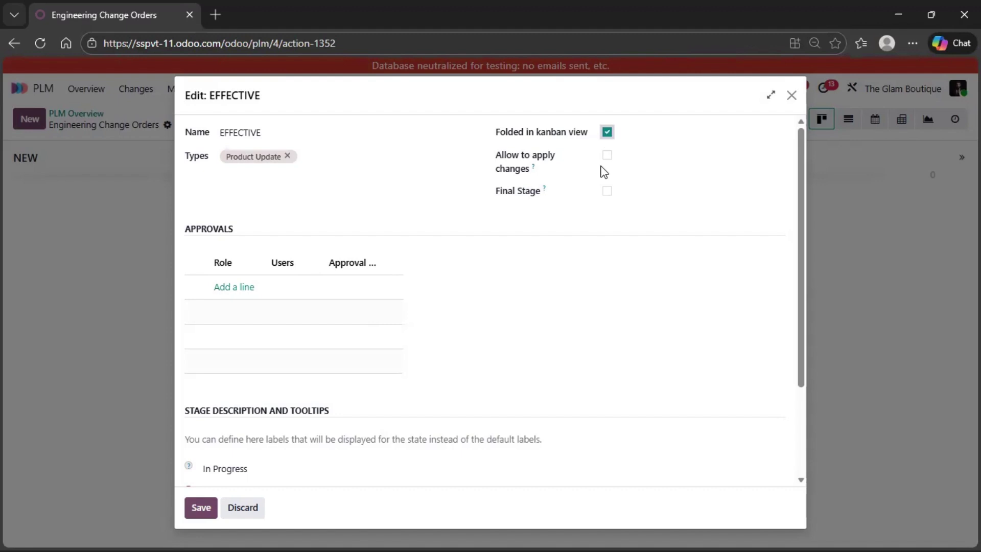
pyautogui.click(609, 157)
pyautogui.click(607, 192)
pyautogui.click(202, 507)
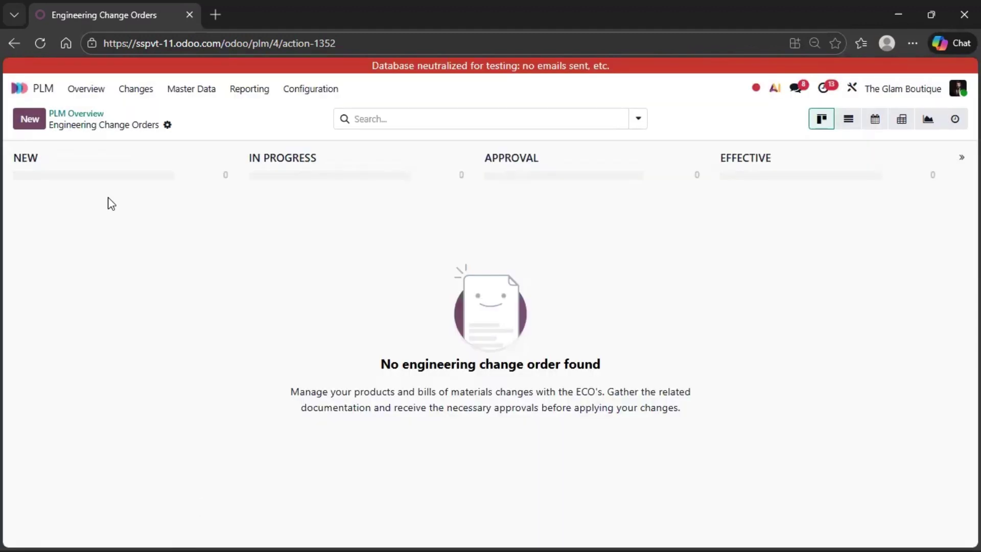
# - Start a new engineering change order with the description "Product Updating 2"
pyautogui.click(33, 123)
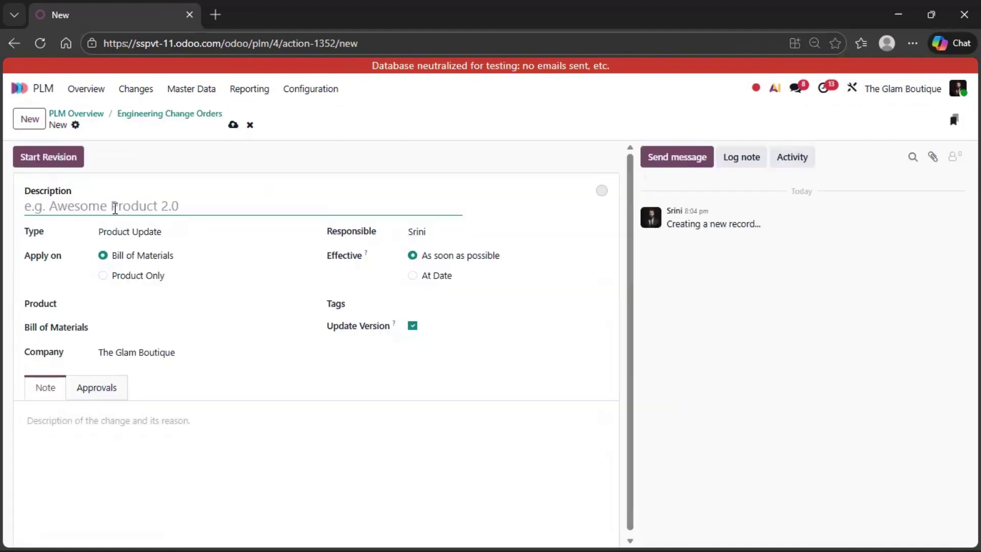
pyautogui.write('Product Updation')
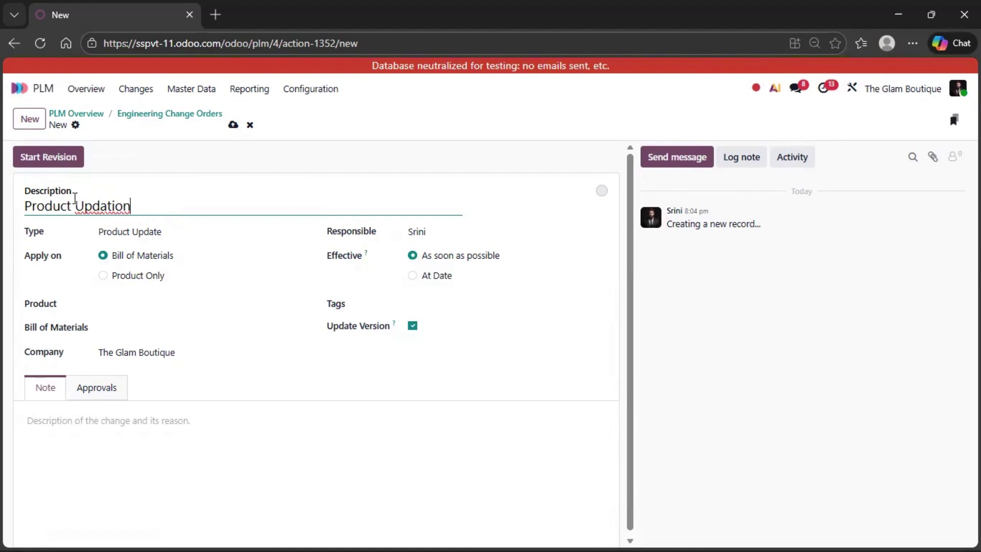
pyautogui.rightClick(99, 205)
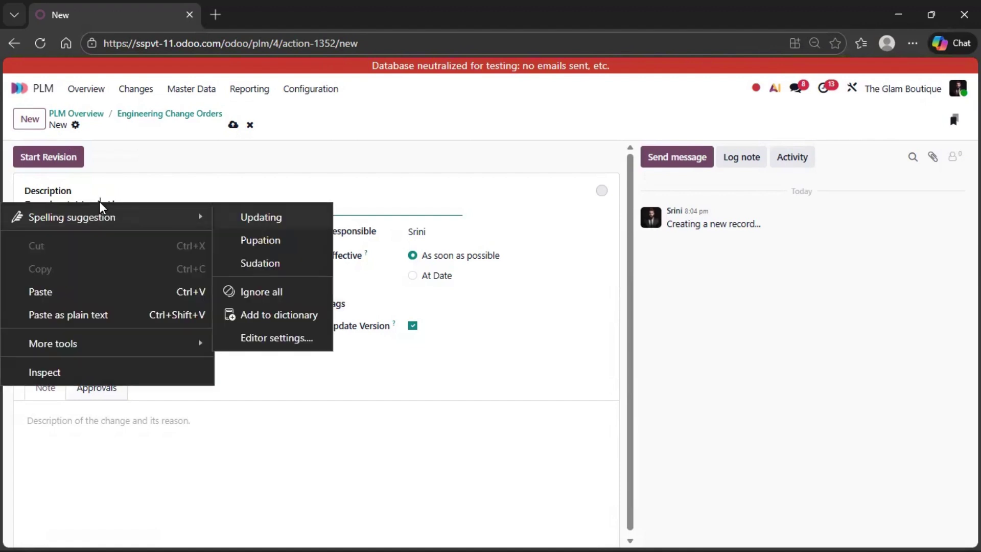
pyautogui.click(251, 217)
pyautogui.write('2')
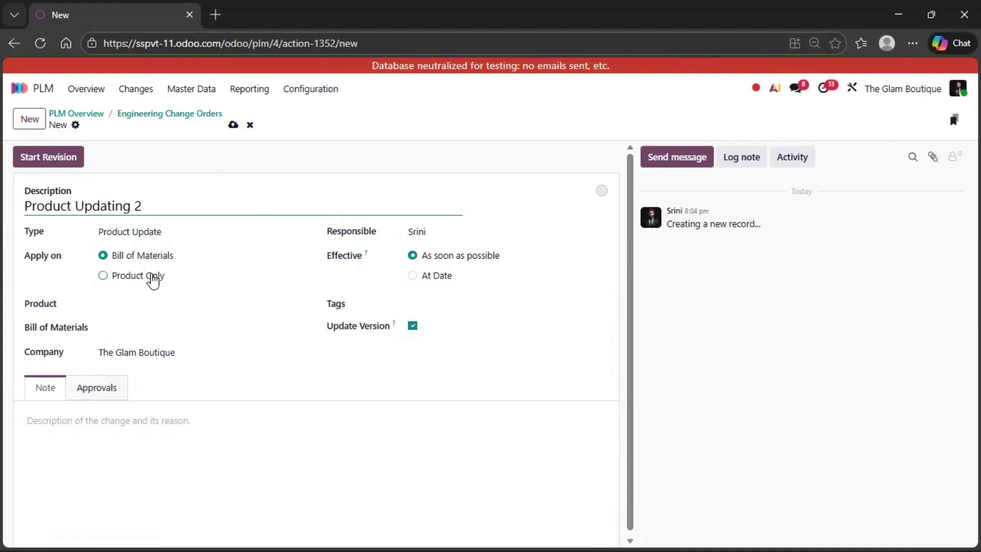
# - Set the change order's product to STEEL TABLE
pyautogui.click(147, 306)
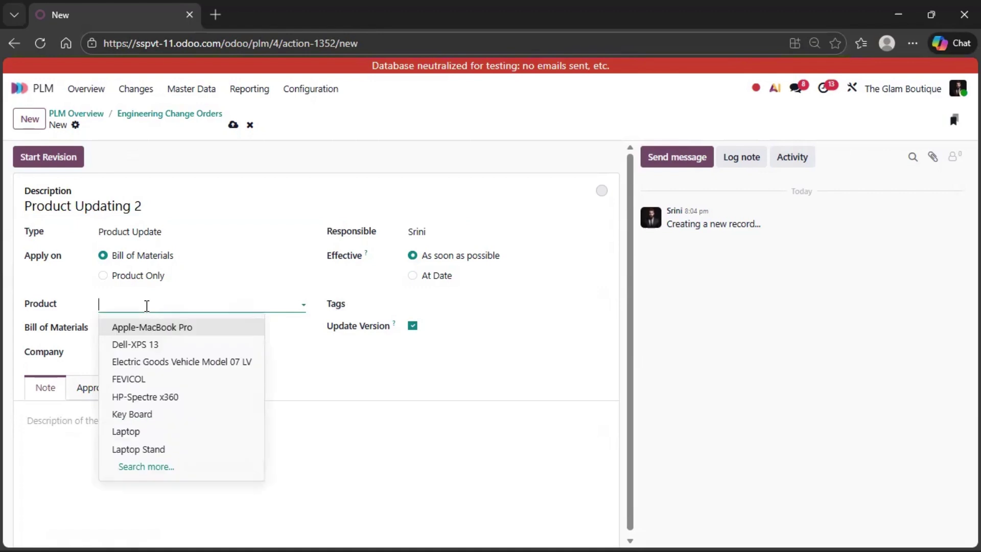
pyautogui.write('st')
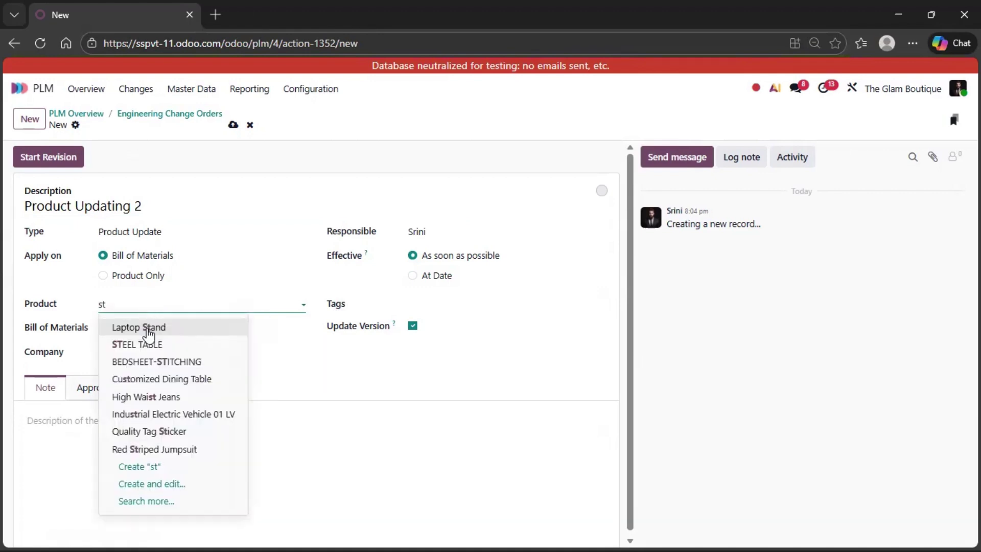
pyautogui.click(153, 345)
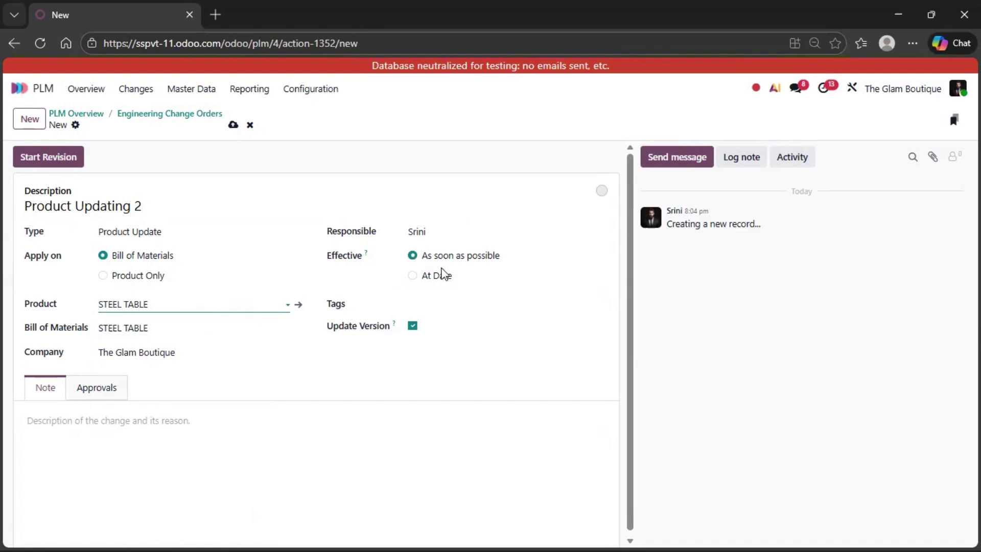
# - Make the change order effective at a date, set to 12/01/2026 08:00 pm
pyautogui.click(413, 275)
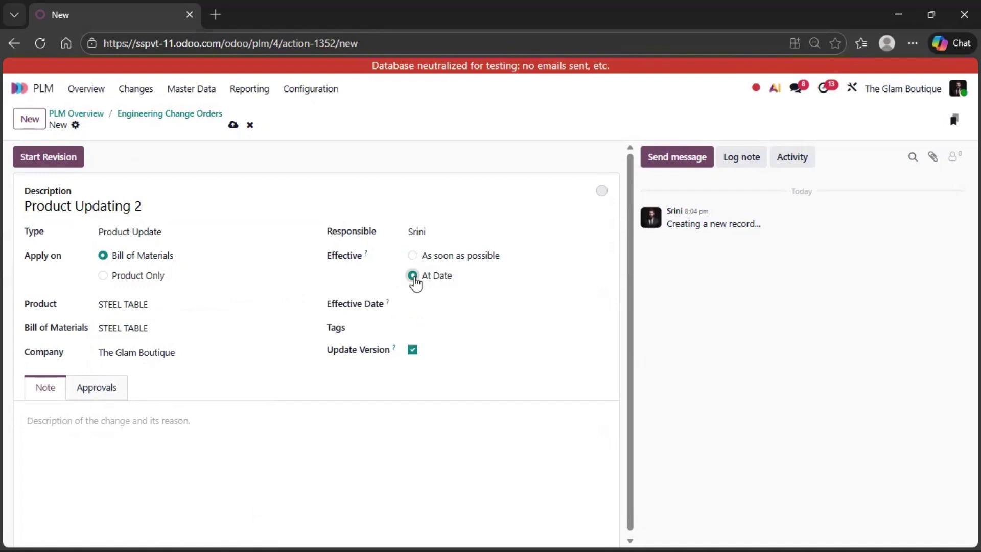
pyautogui.click(448, 312)
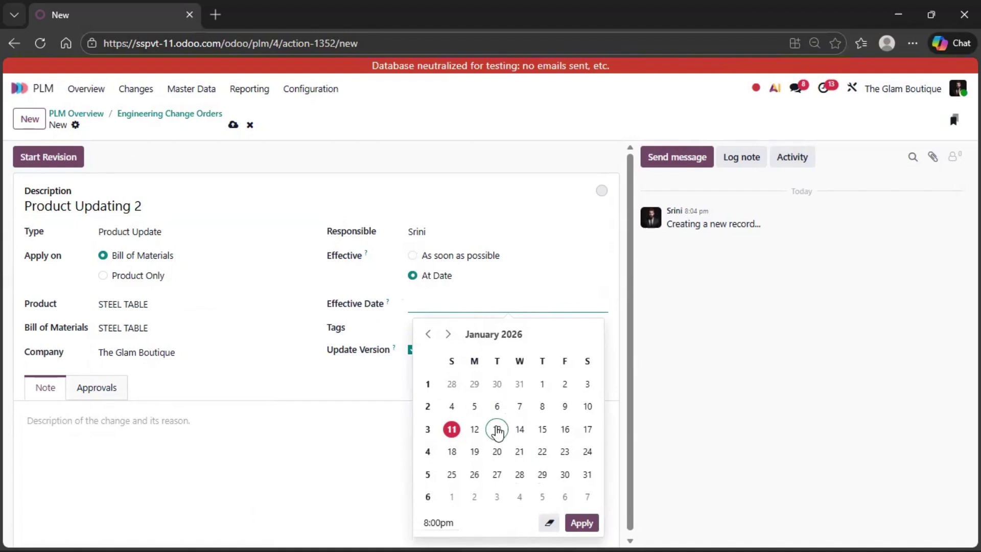
pyautogui.click(480, 433)
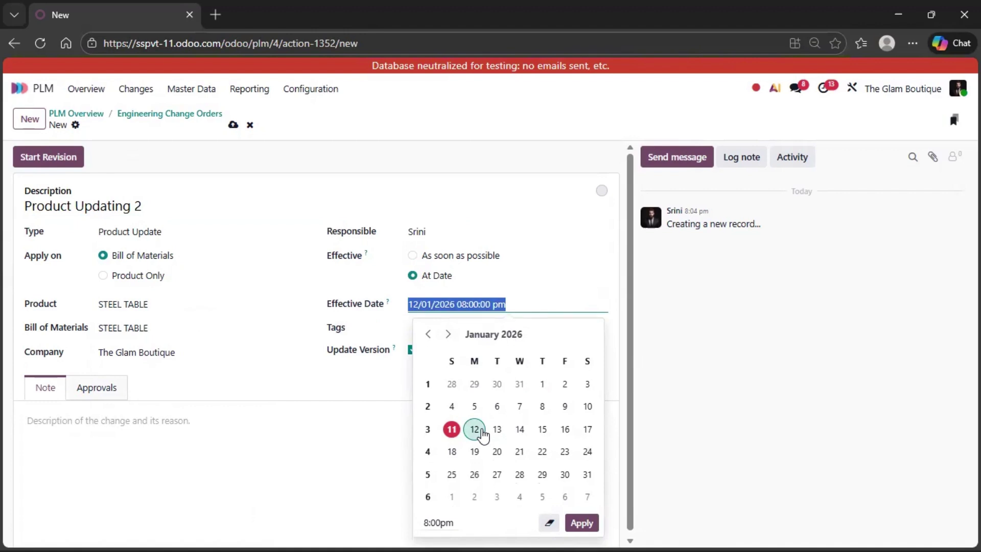
pyautogui.click(582, 524)
# - Add the note "change the product and add the qty" to the change order and save it
pyautogui.click(432, 328)
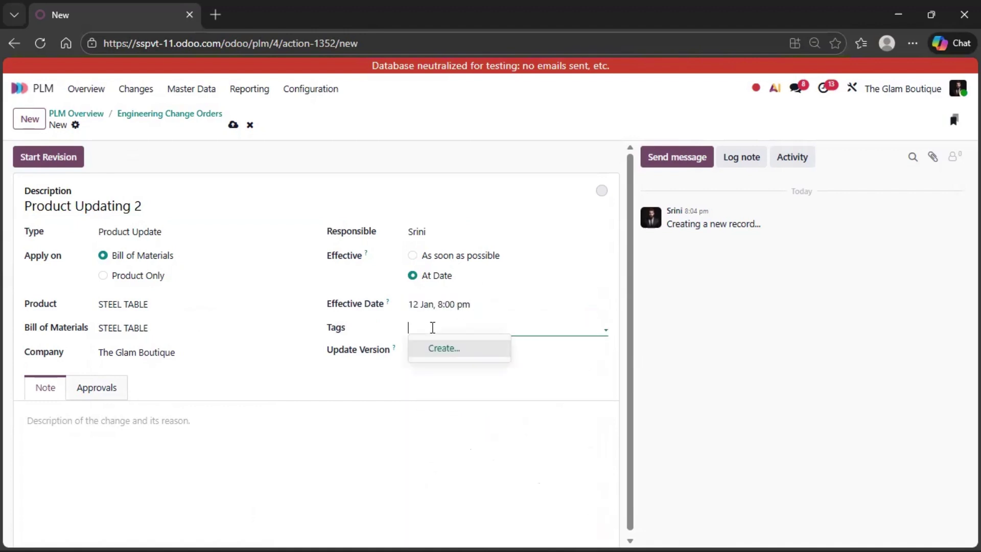
pyautogui.click(112, 411)
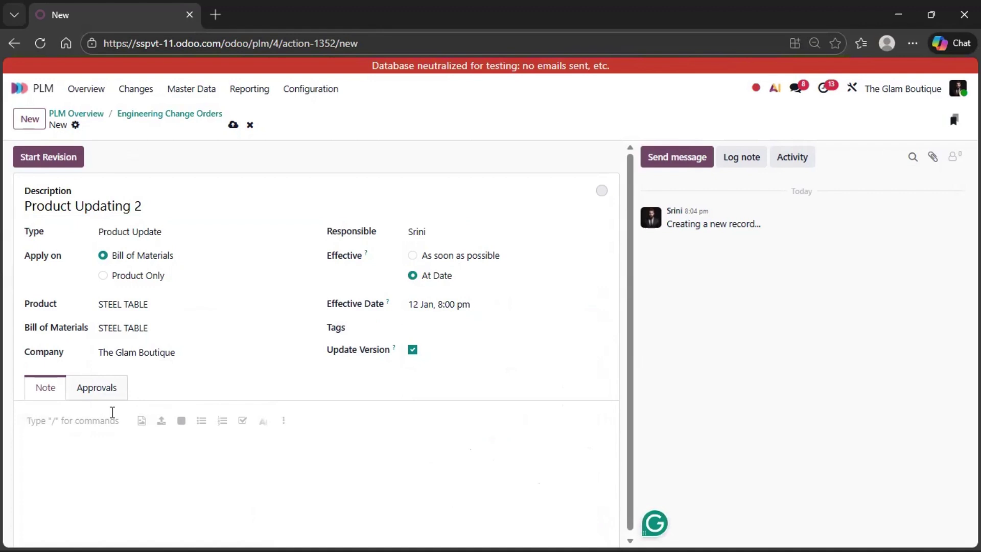
pyautogui.write('change')
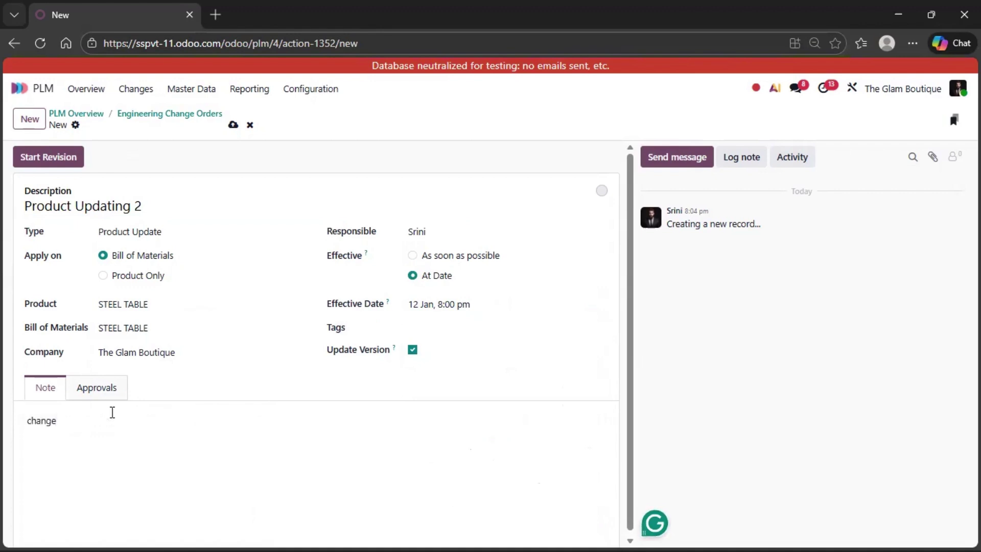
pyautogui.write(' the product and add the qty')
pyautogui.click(88, 395)
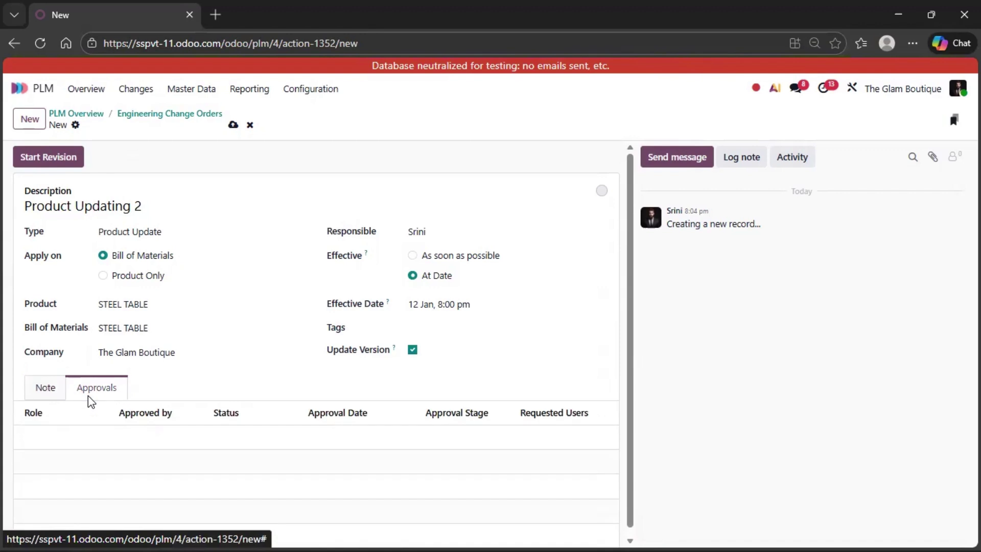
pyautogui.click(51, 397)
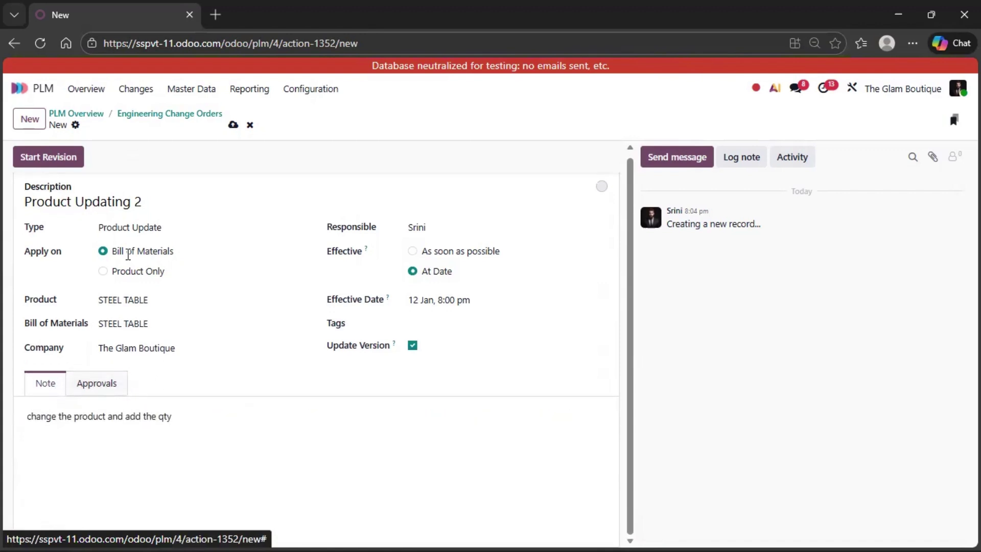
pyautogui.click(233, 125)
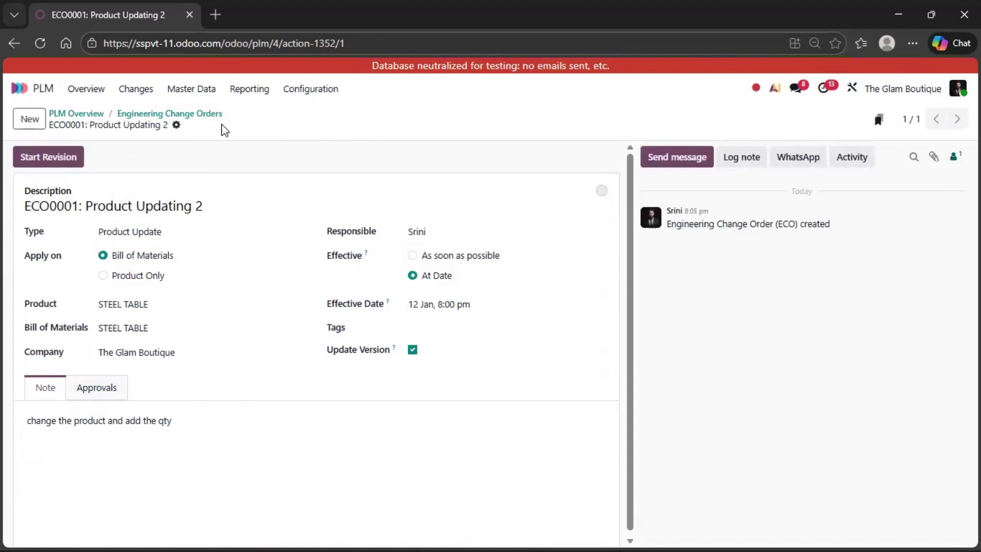
# - Start the change order's revision, move it to the IN PROGRESS stage and reopen it from the change orders overview
pyautogui.click(65, 162)
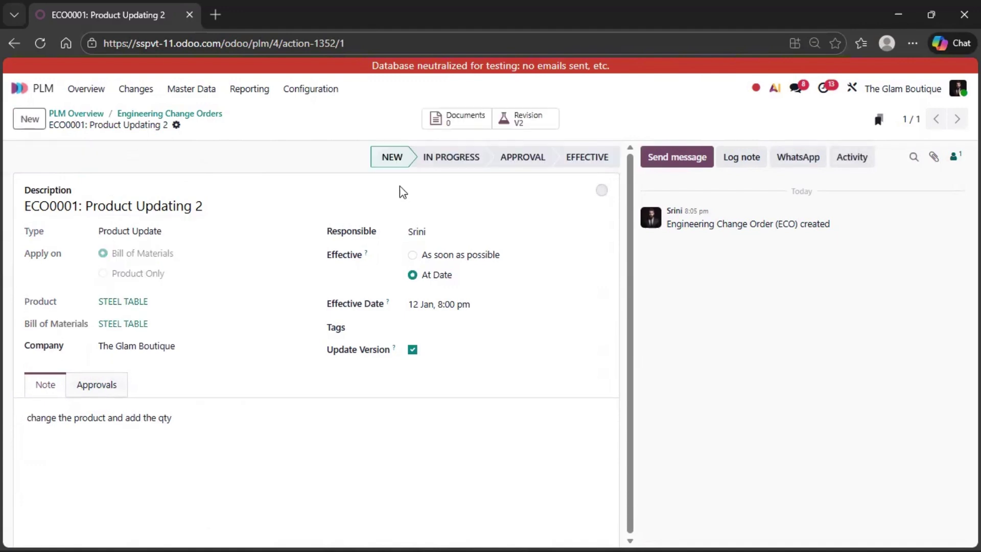
pyautogui.click(456, 162)
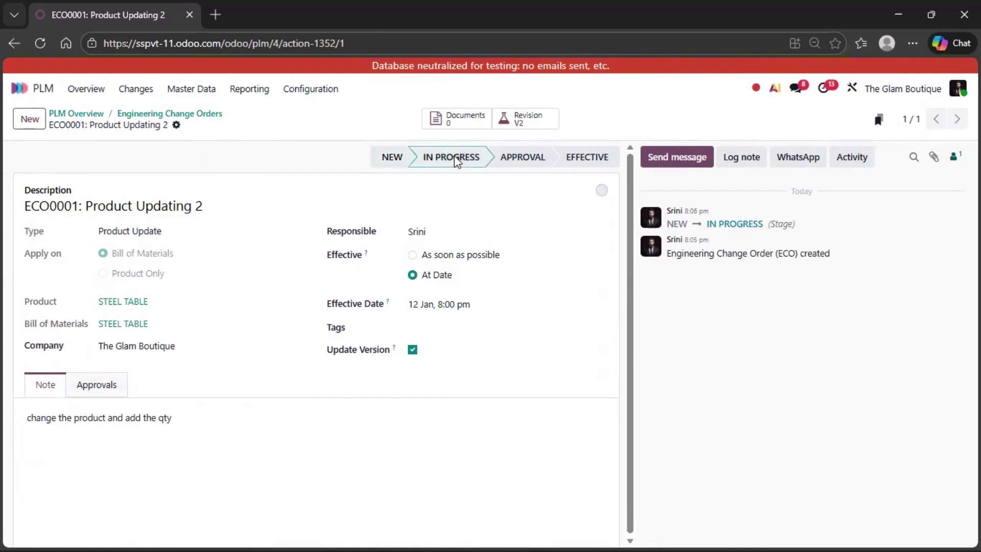
pyautogui.click(144, 113)
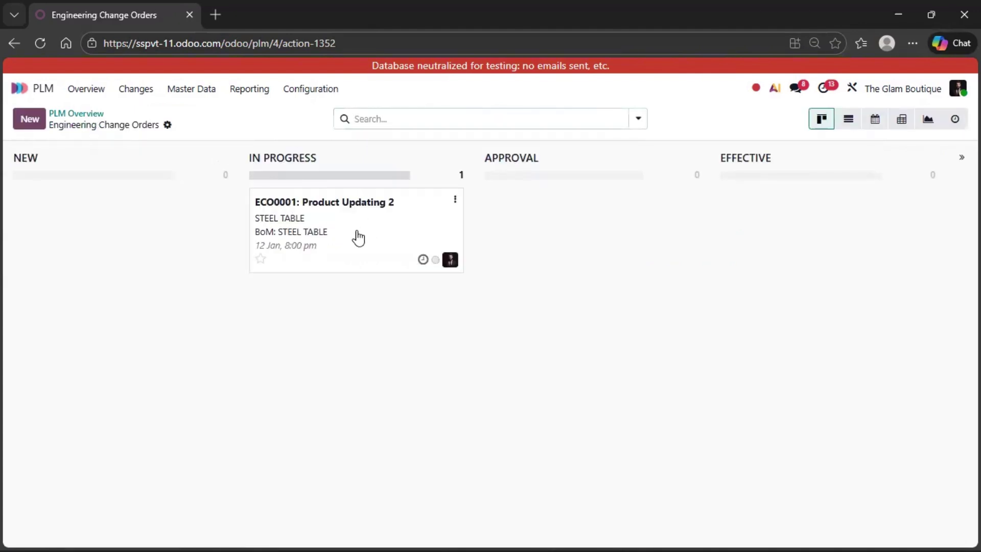
pyautogui.click(357, 235)
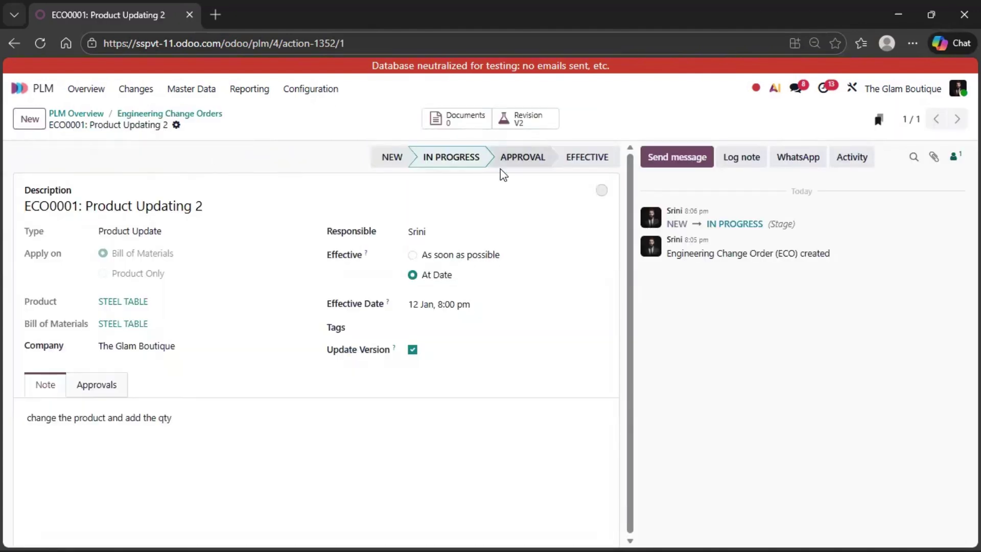
# - In the change order's revised STEEL TABLE bill of materials, set the TABLE LEG quantity to 5
pyautogui.click(535, 124)
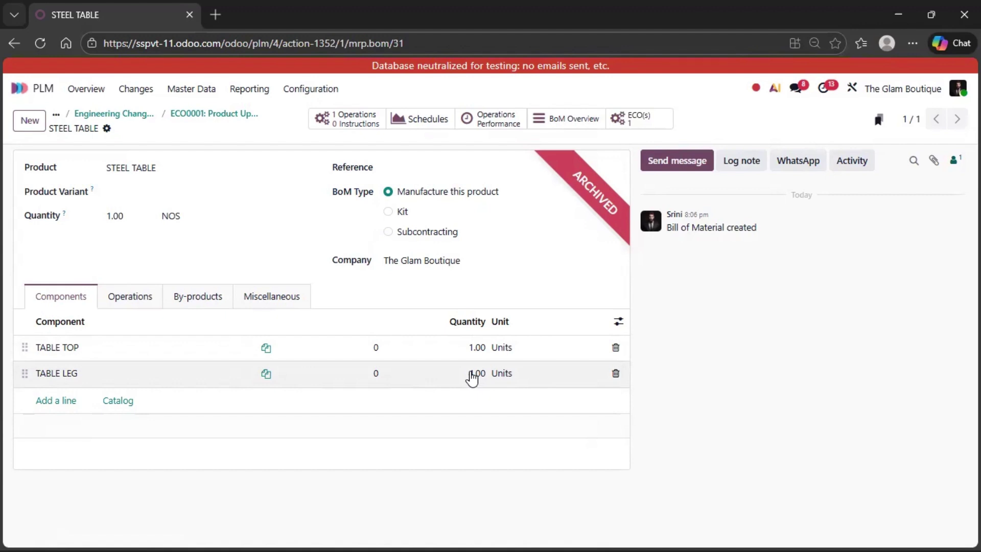
pyautogui.click(471, 372)
pyautogui.write('5')
pyautogui.click(314, 269)
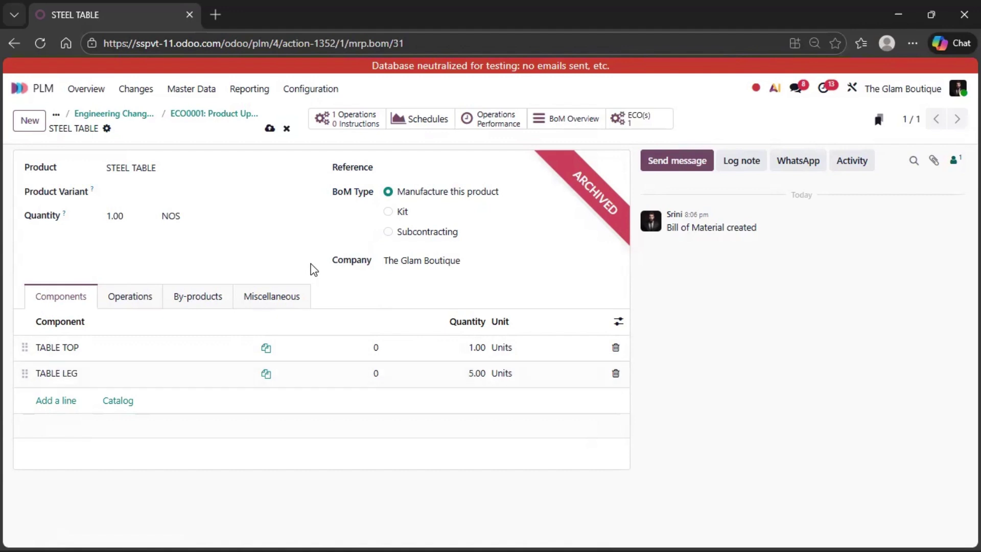
# - Set the Cutting Dept operation's default duration to 50 minutes and save the revised bill of materials
pyautogui.click(135, 304)
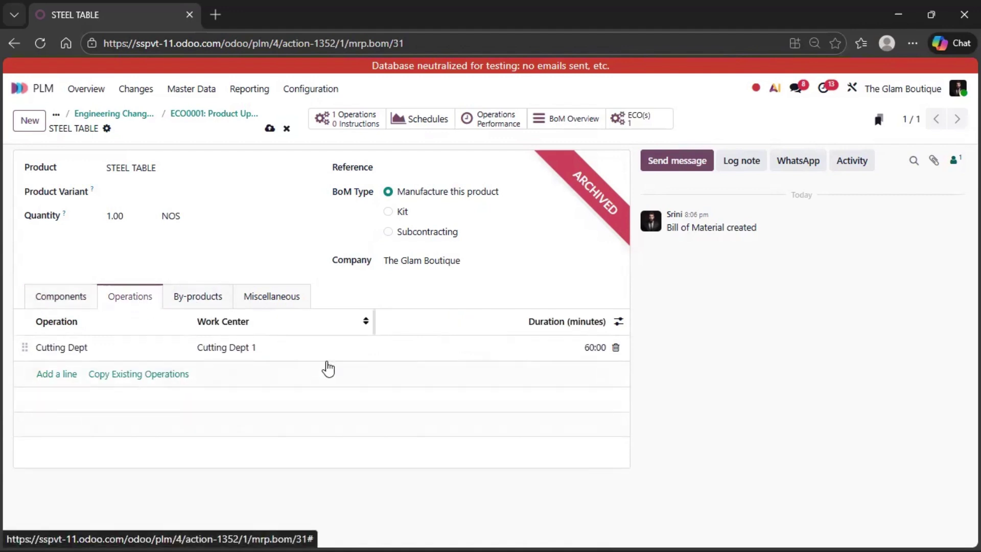
pyautogui.click(589, 351)
pyautogui.click(618, 234)
pyautogui.write('50')
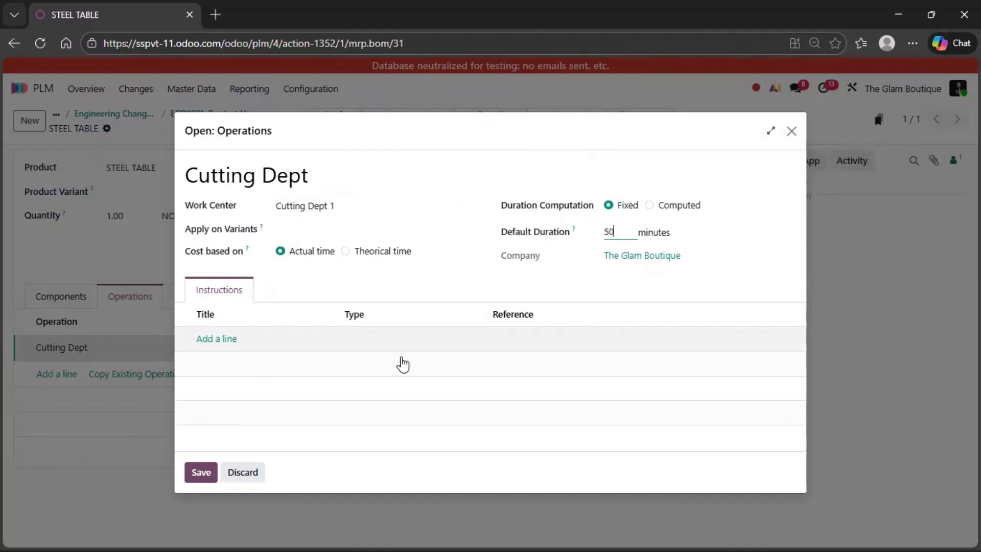
pyautogui.click(202, 472)
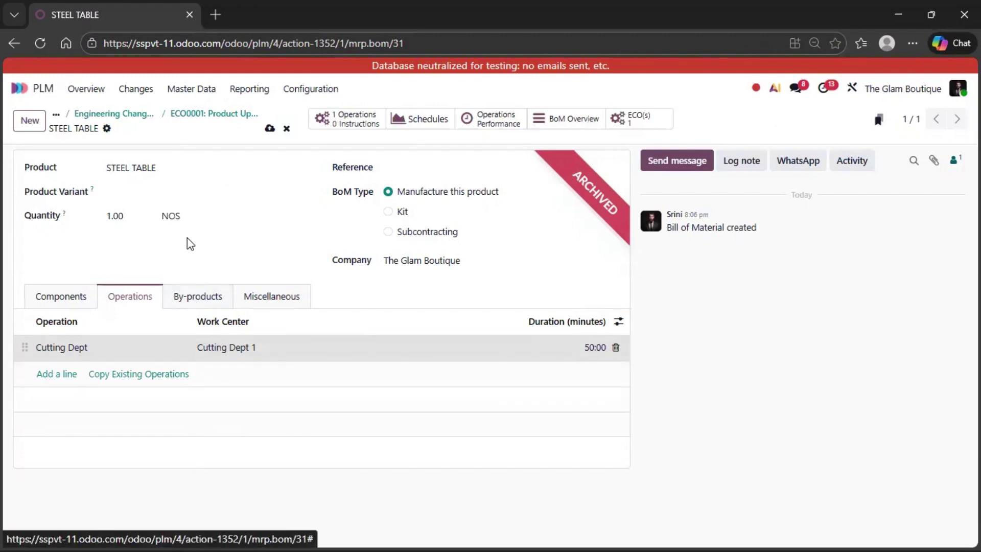
pyautogui.click(270, 128)
# - Return to the Product Updating 2 change order and move it to the APPROVAL stage
pyautogui.click(620, 119)
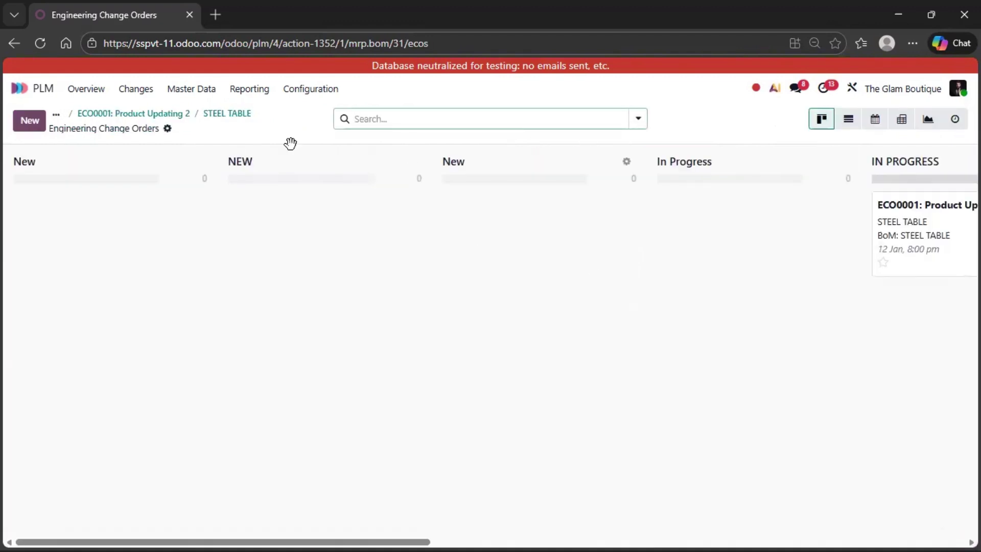
pyautogui.click(227, 113)
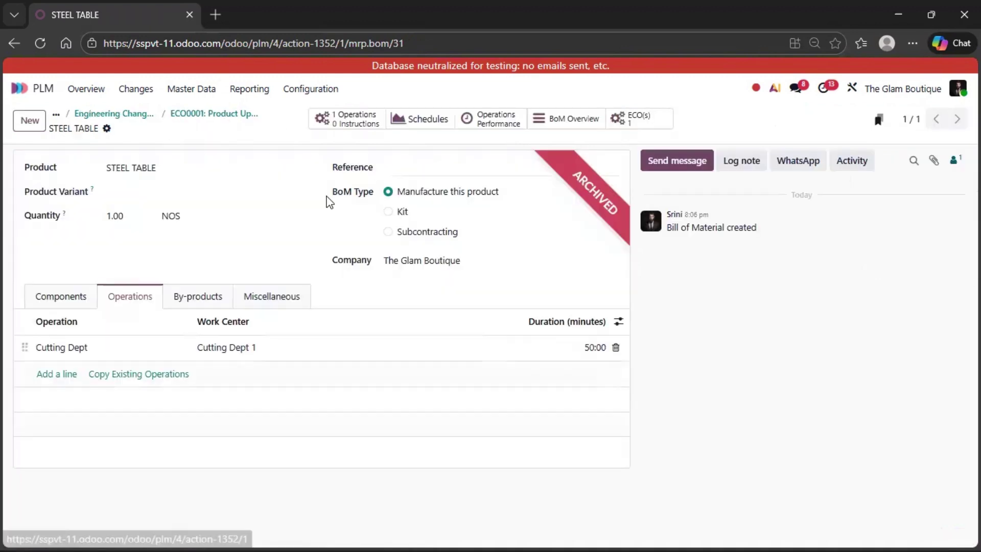
pyautogui.click(214, 115)
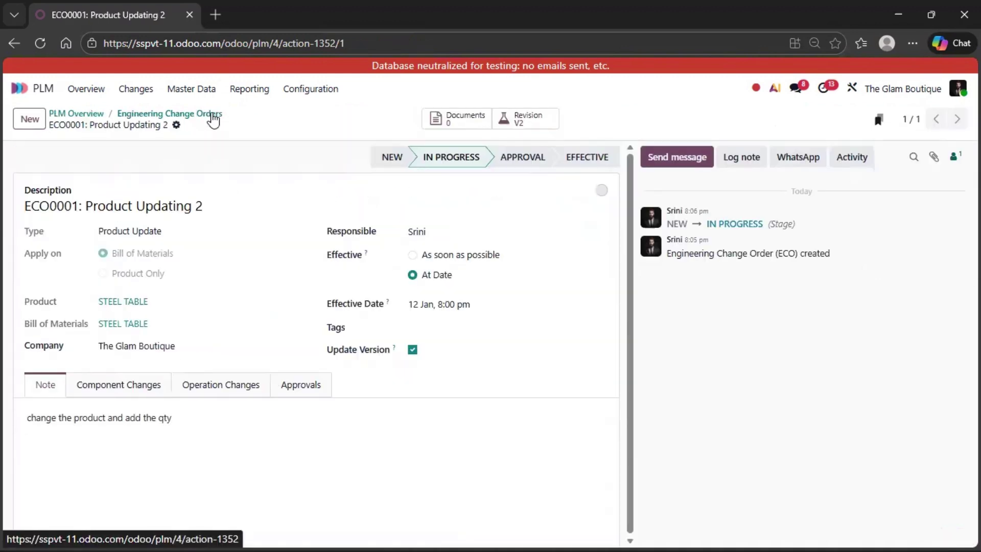
pyautogui.click(521, 162)
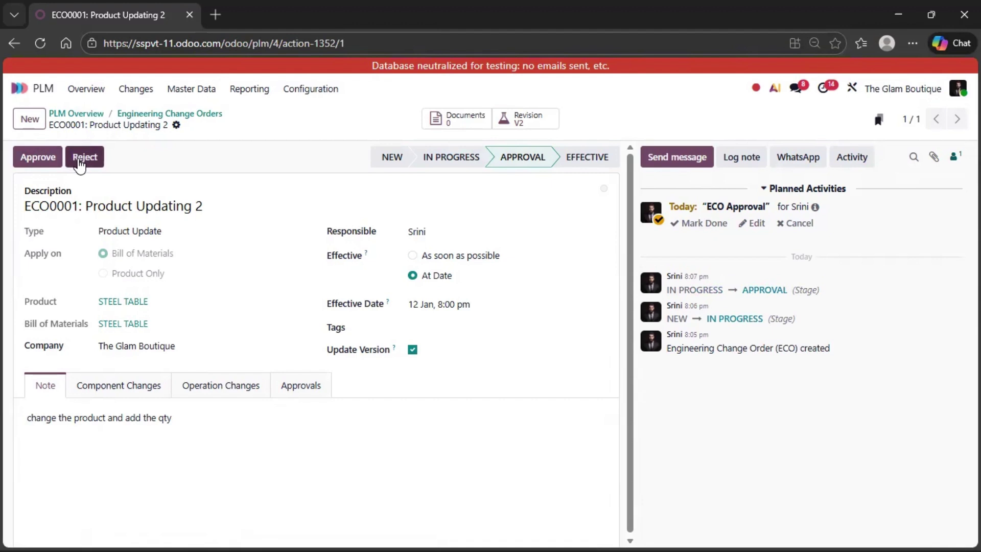
# - Review the change order's component changes, operation changes and approvals, and approve it
pyautogui.click(143, 389)
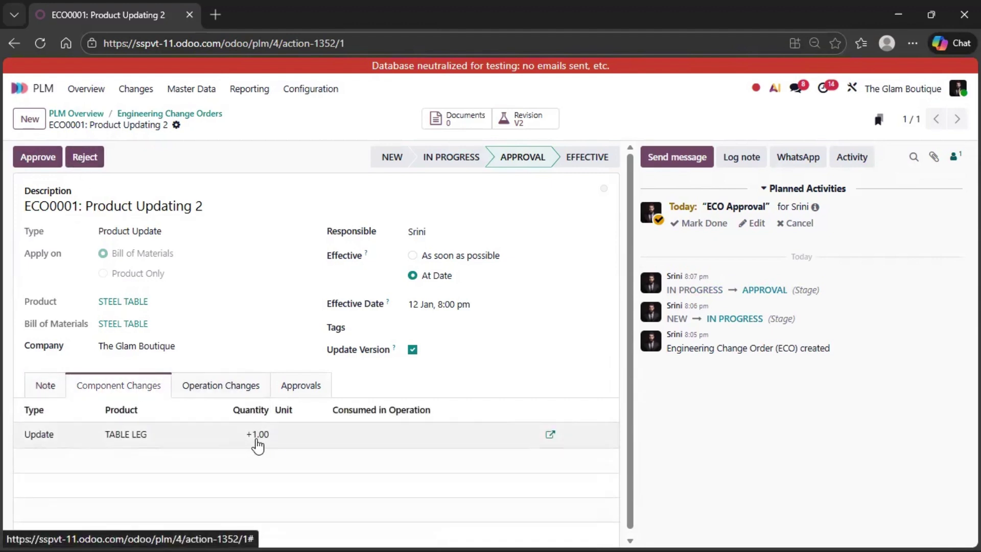
pyautogui.click(222, 392)
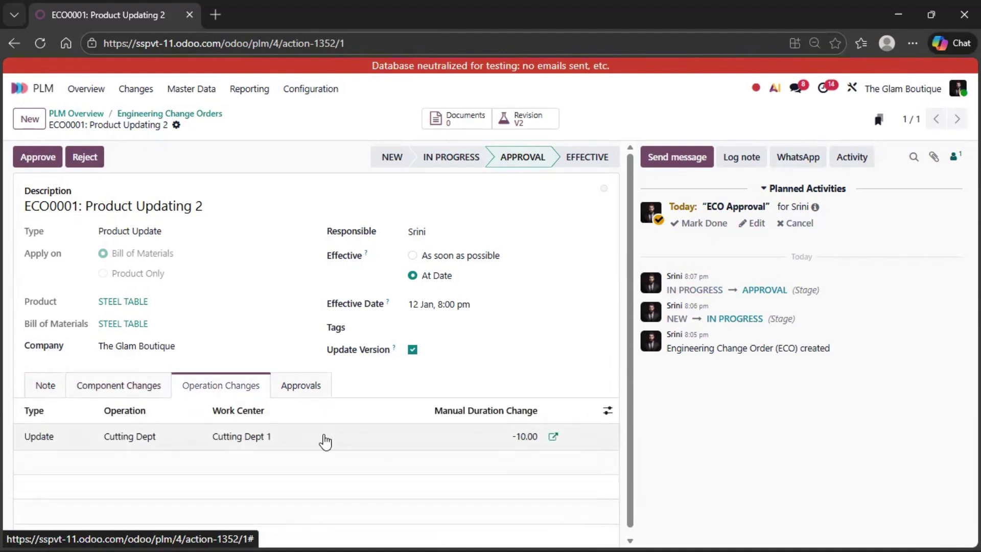
pyautogui.click(299, 391)
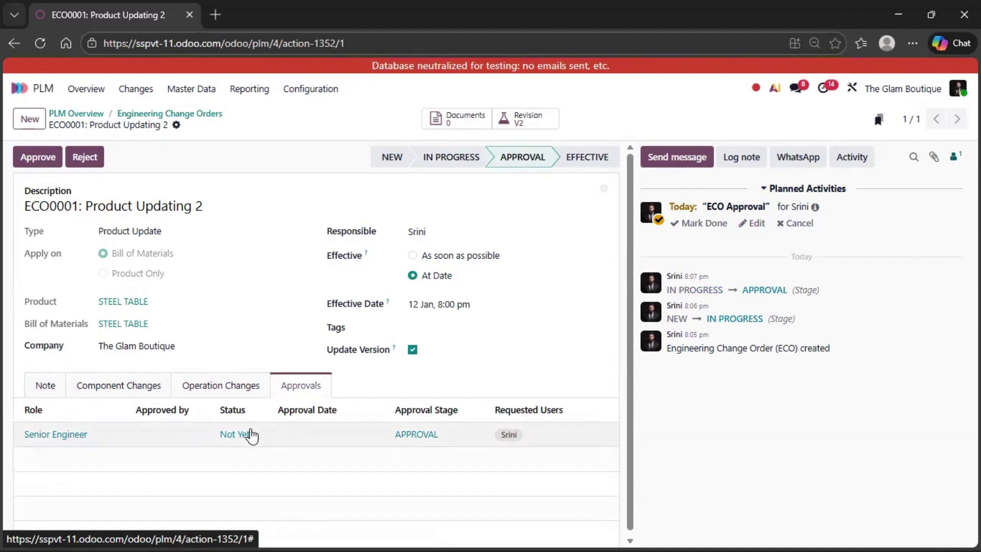
pyautogui.click(37, 156)
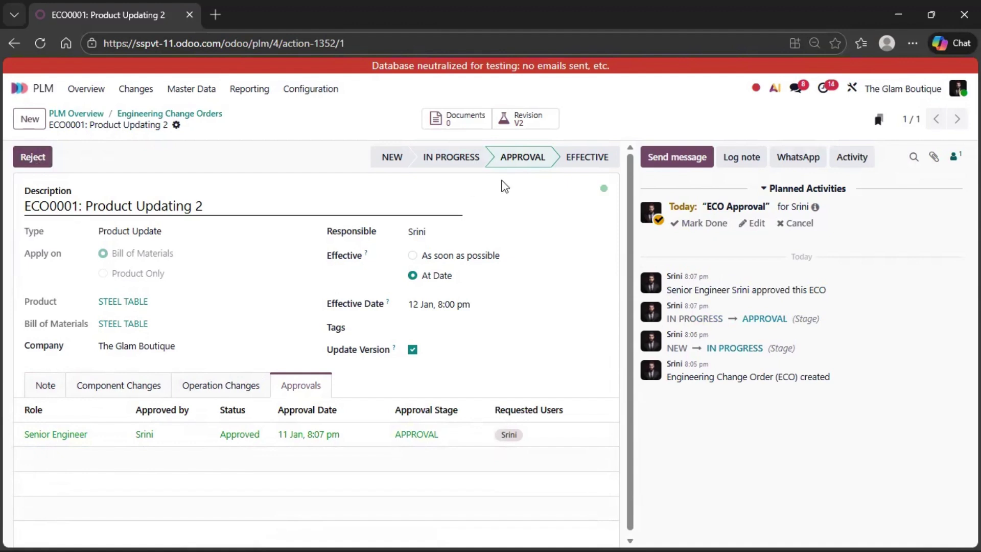
# - Move the change order to the EFFECTIVE stage and apply its changes to the bill of materials
pyautogui.click(592, 160)
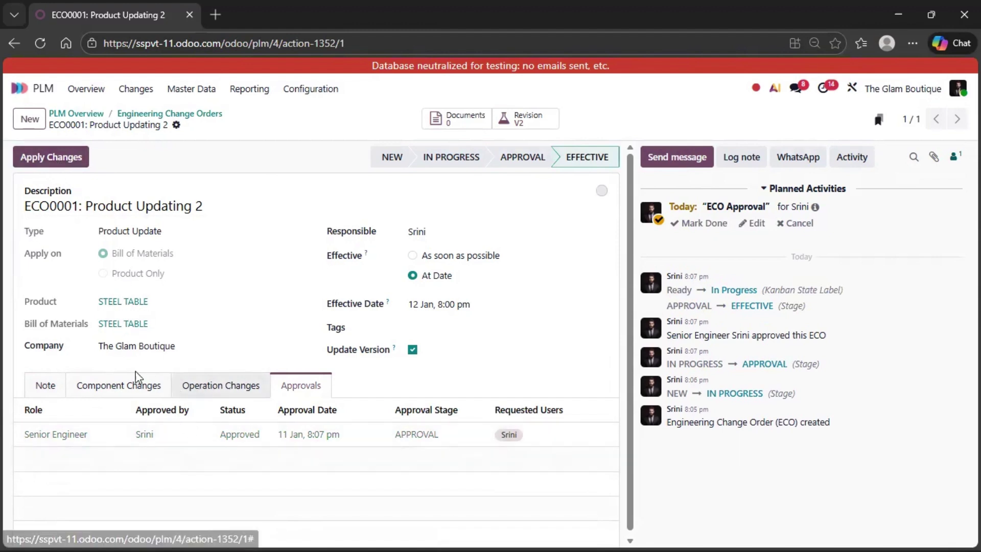
pyautogui.click(120, 382)
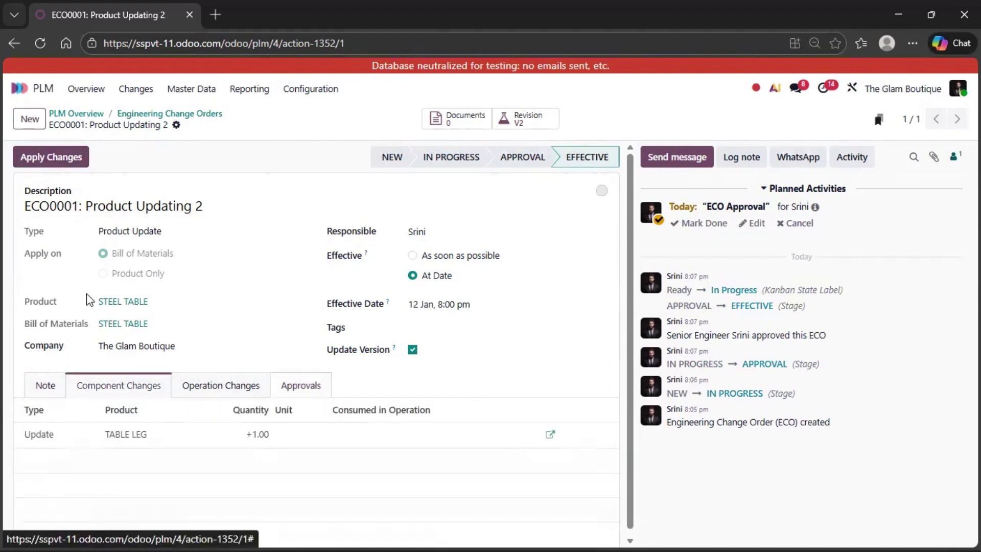
pyautogui.click(50, 159)
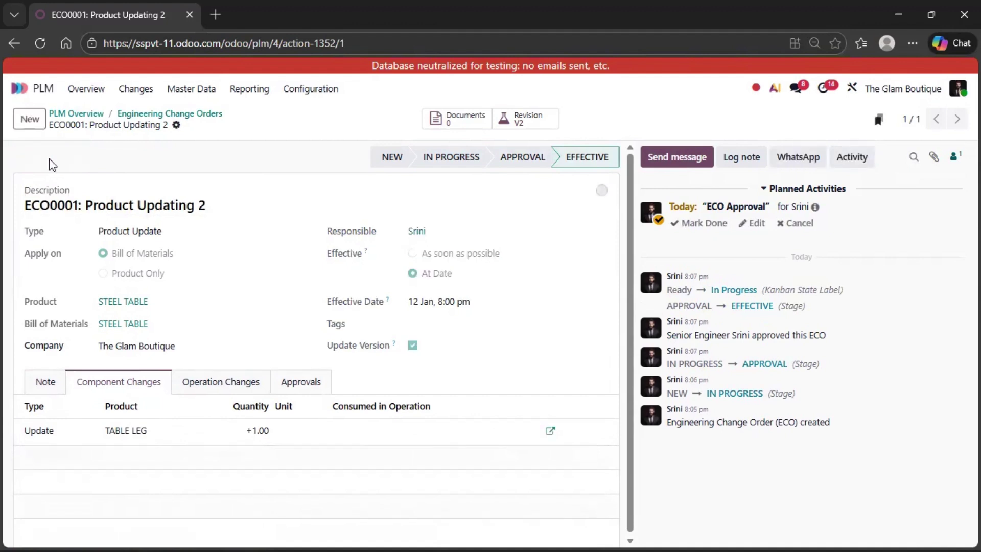
# - Reopen the applied change order and check its revised bill of materials' components, operations and version details
pyautogui.click(210, 114)
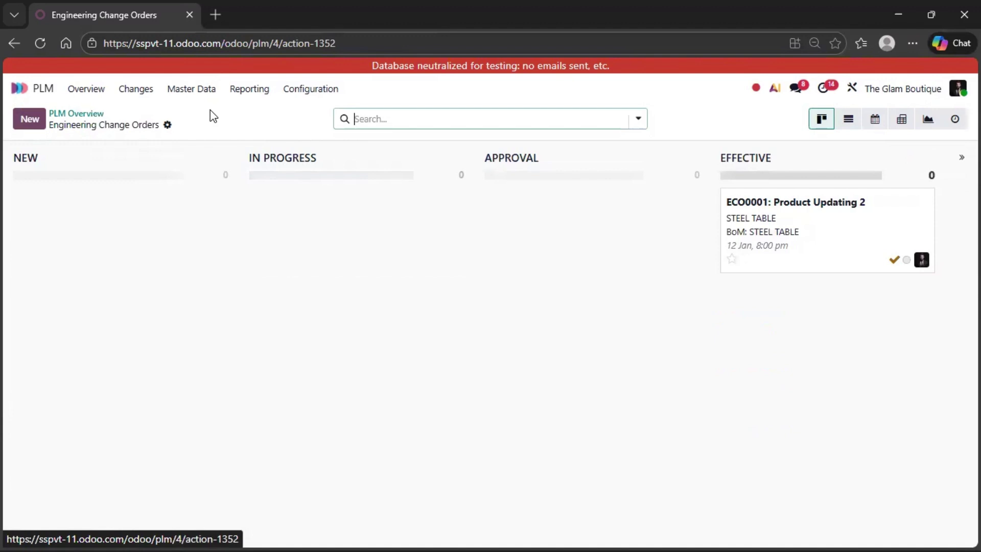
pyautogui.click(846, 228)
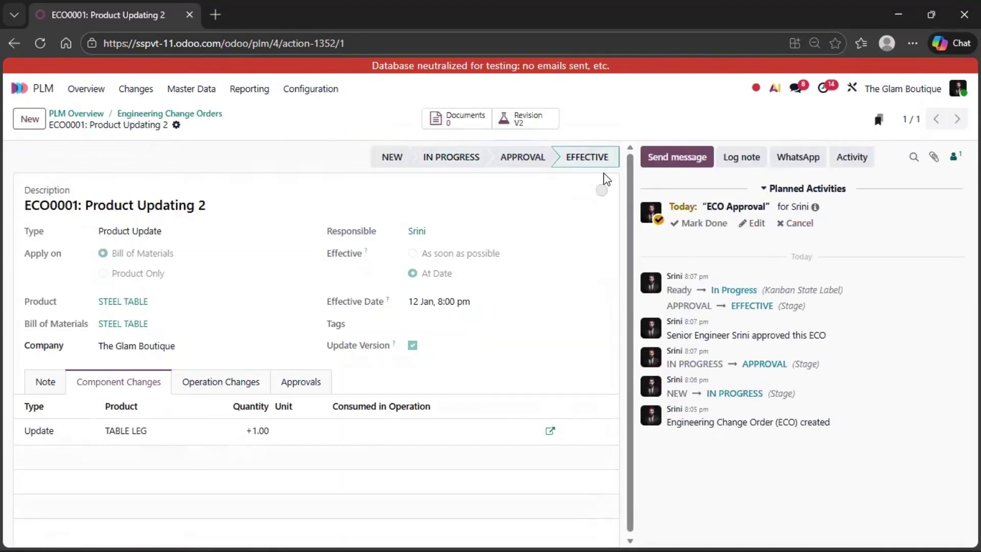
pyautogui.click(515, 121)
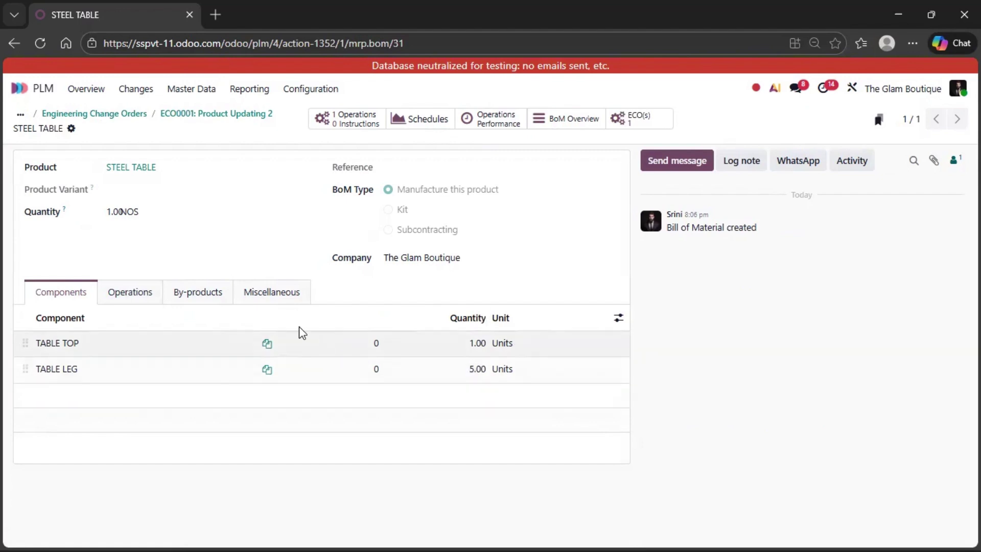
pyautogui.click(145, 299)
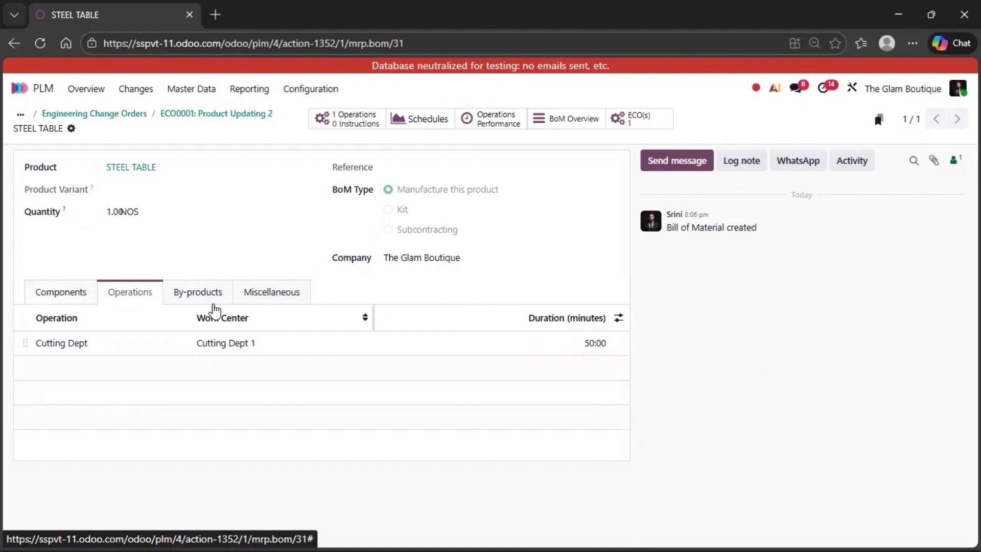
pyautogui.click(269, 305)
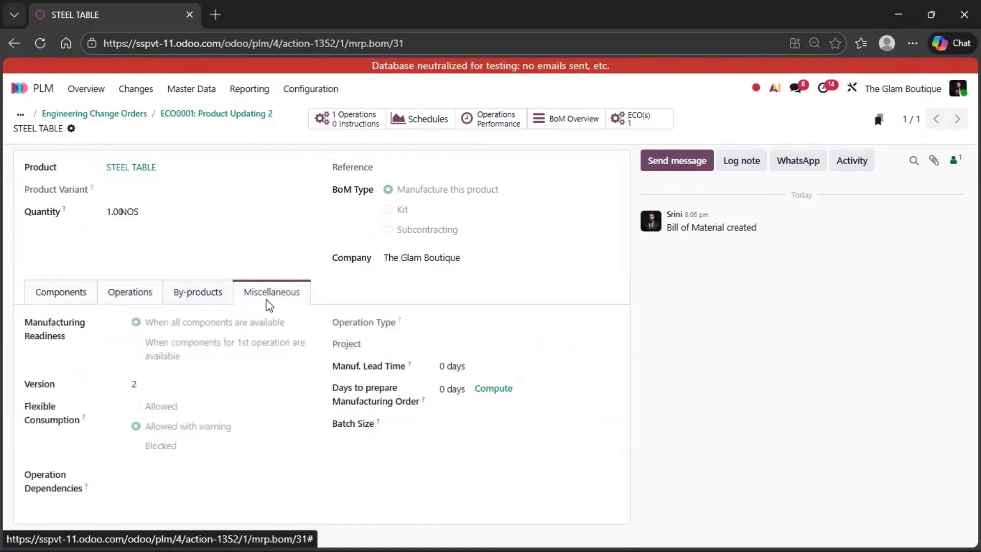